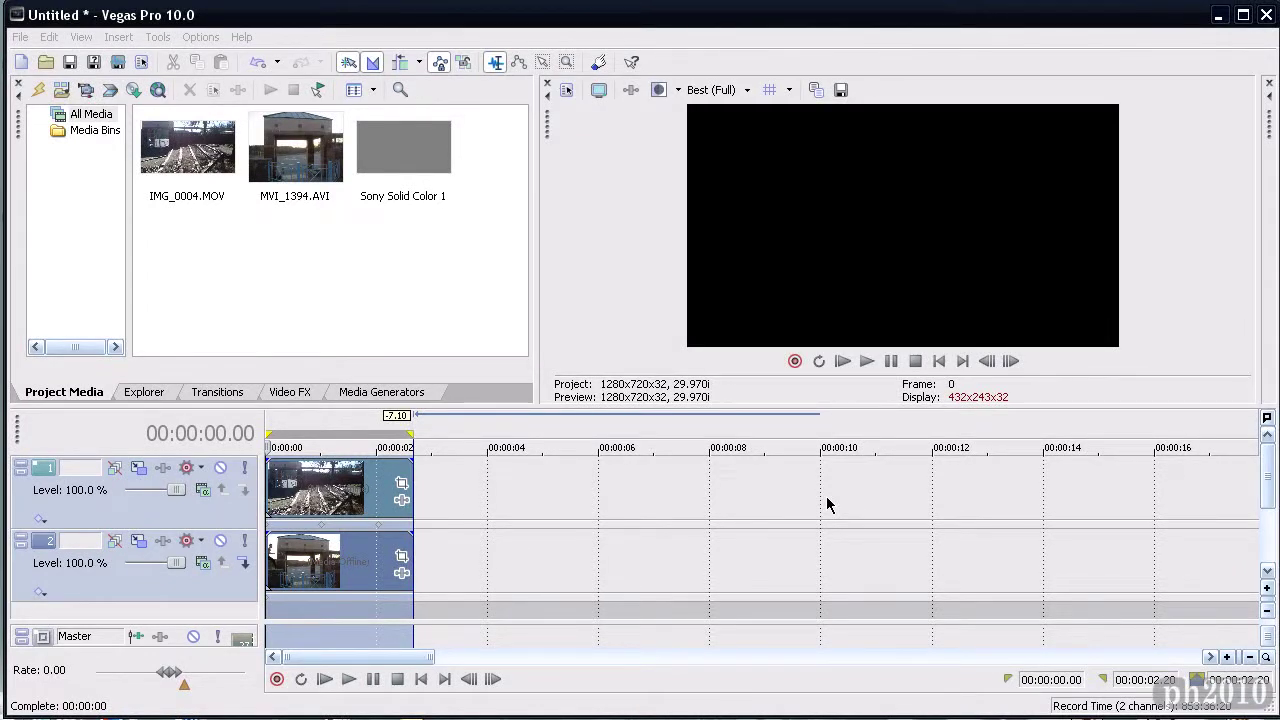
Play the finished split-screen example, then delete both video tracks.
click(326, 683)
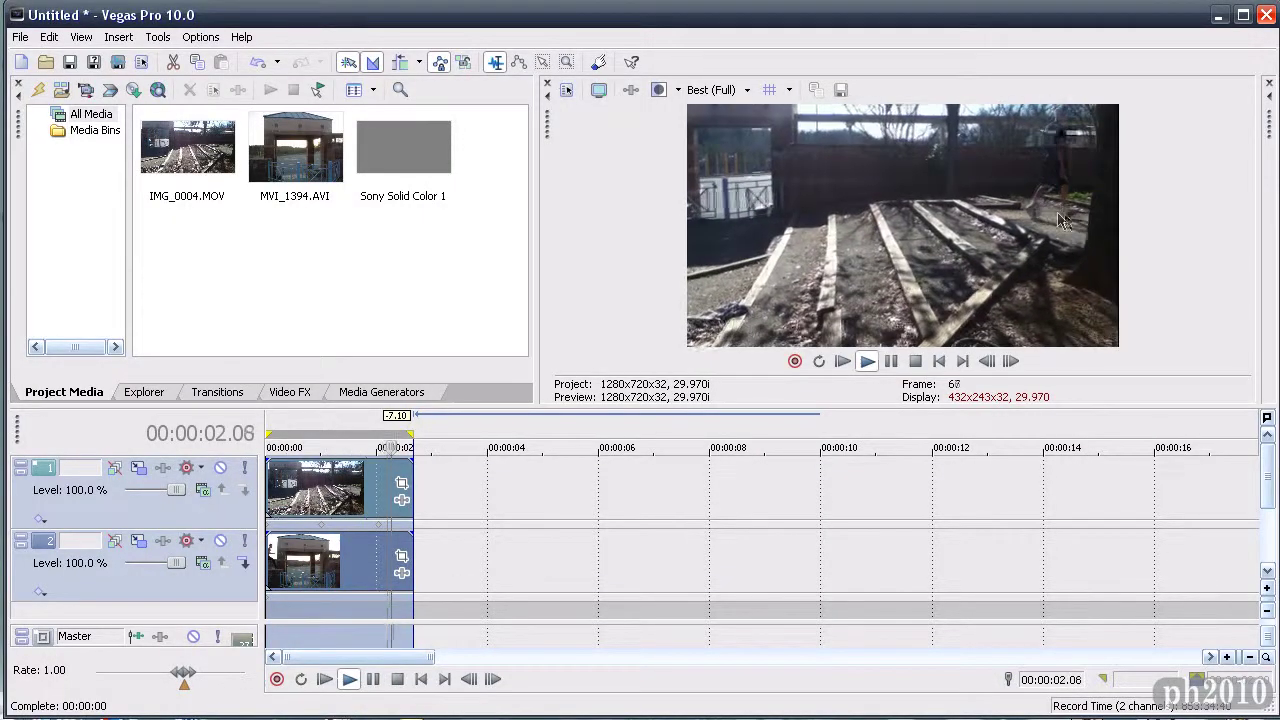
click(326, 679)
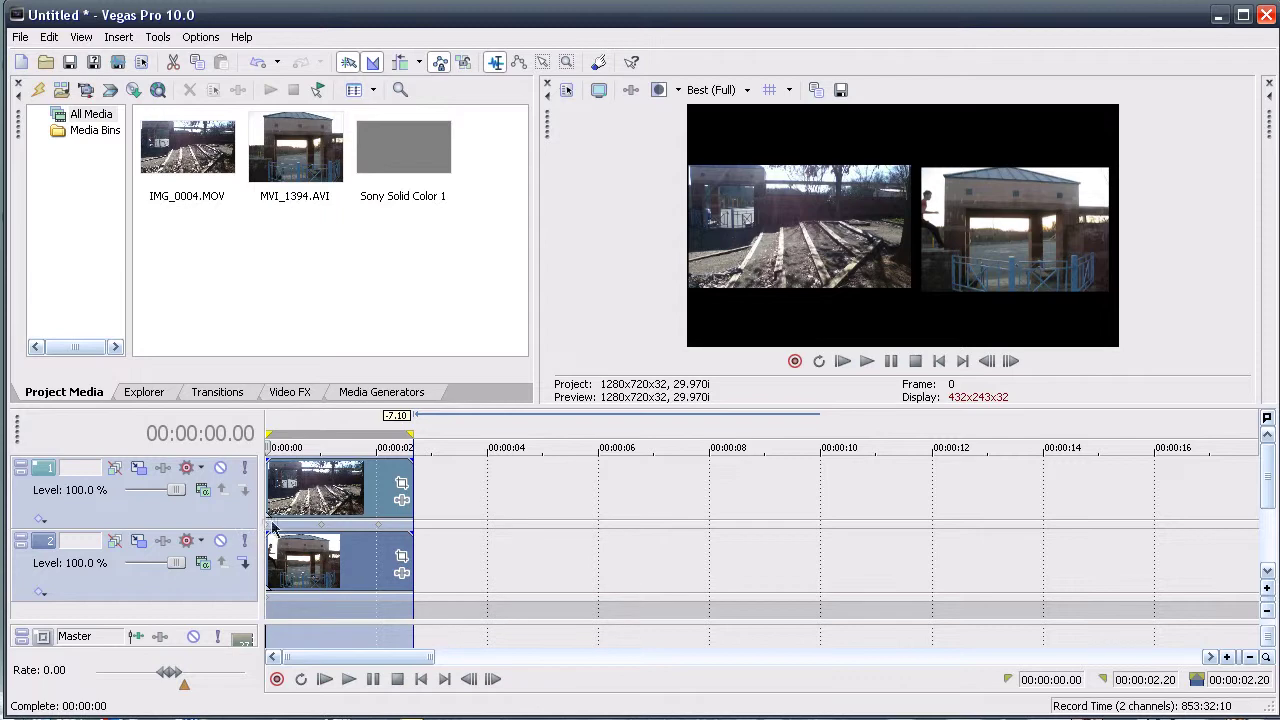
right_click(228, 520)
click(275, 517)
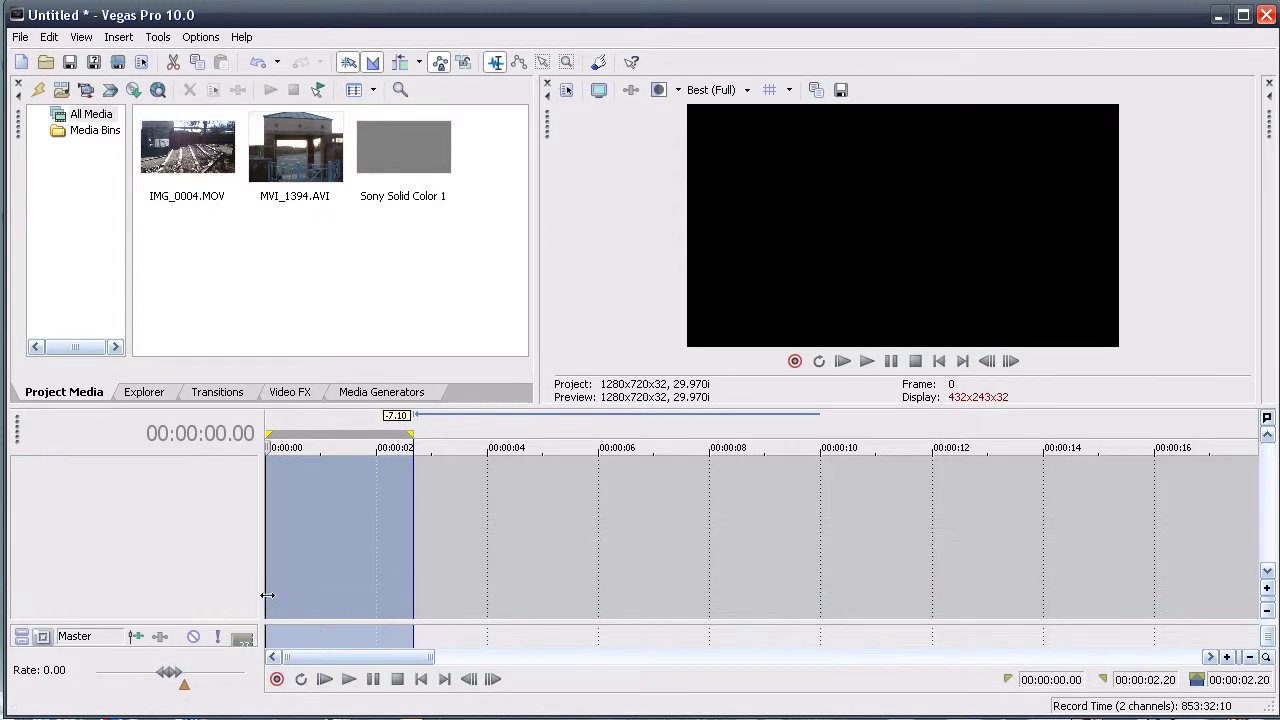
Collapse the loop region back to 00:00:00.00 and leave the media clips unselected.
drag(399, 436, 118, 452)
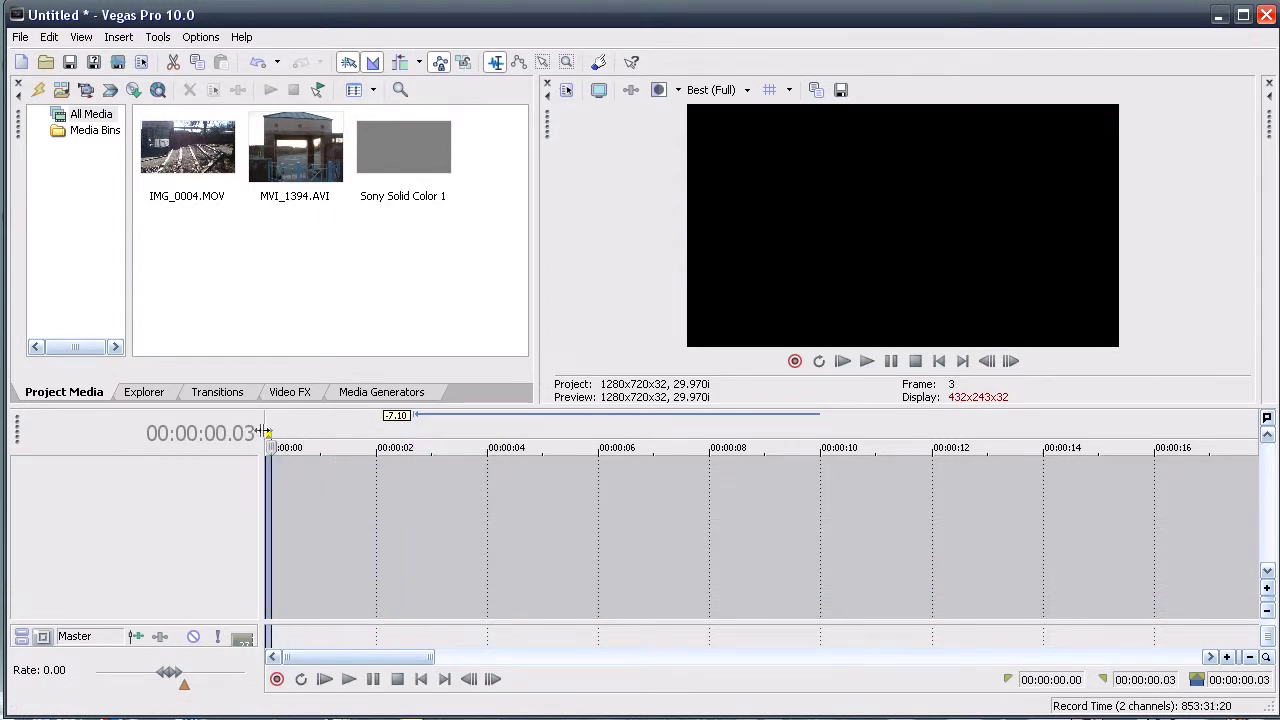
drag(271, 432, 237, 432)
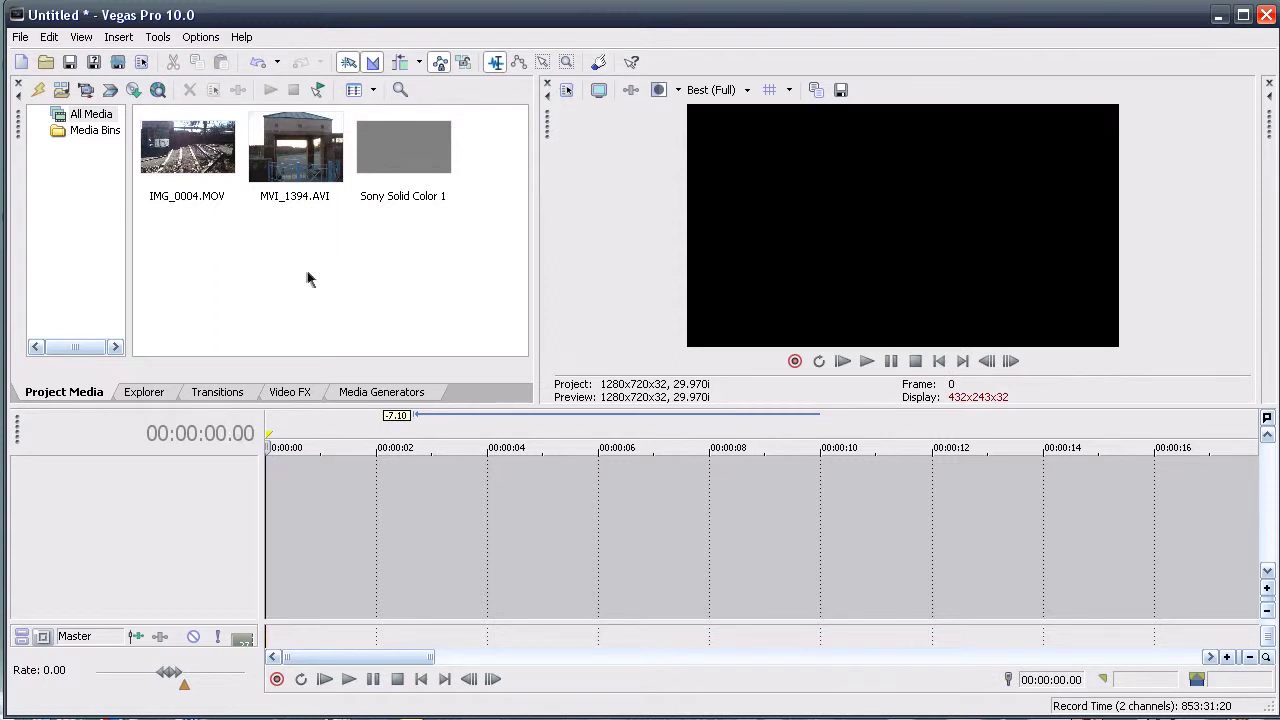
drag(287, 247, 175, 150)
click(195, 250)
Insert two new video tracks in the empty timeline.
right_click(185, 510)
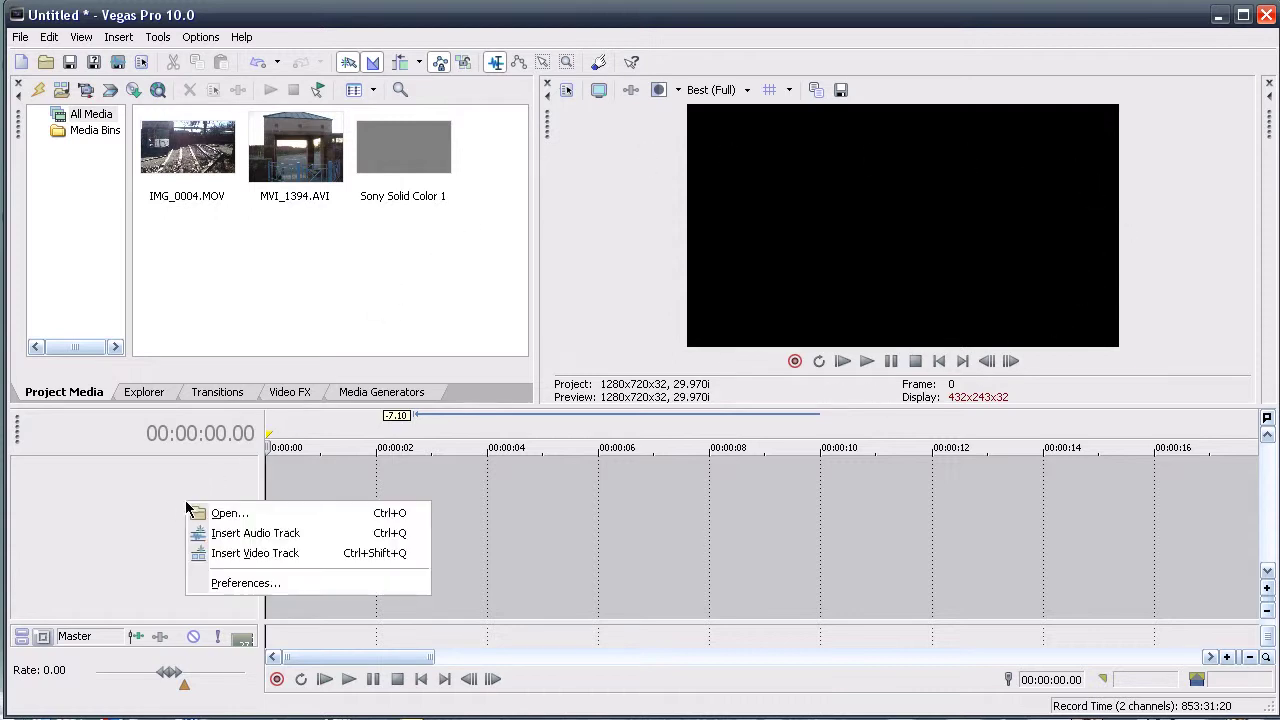
click(222, 551)
right_click(224, 538)
click(263, 590)
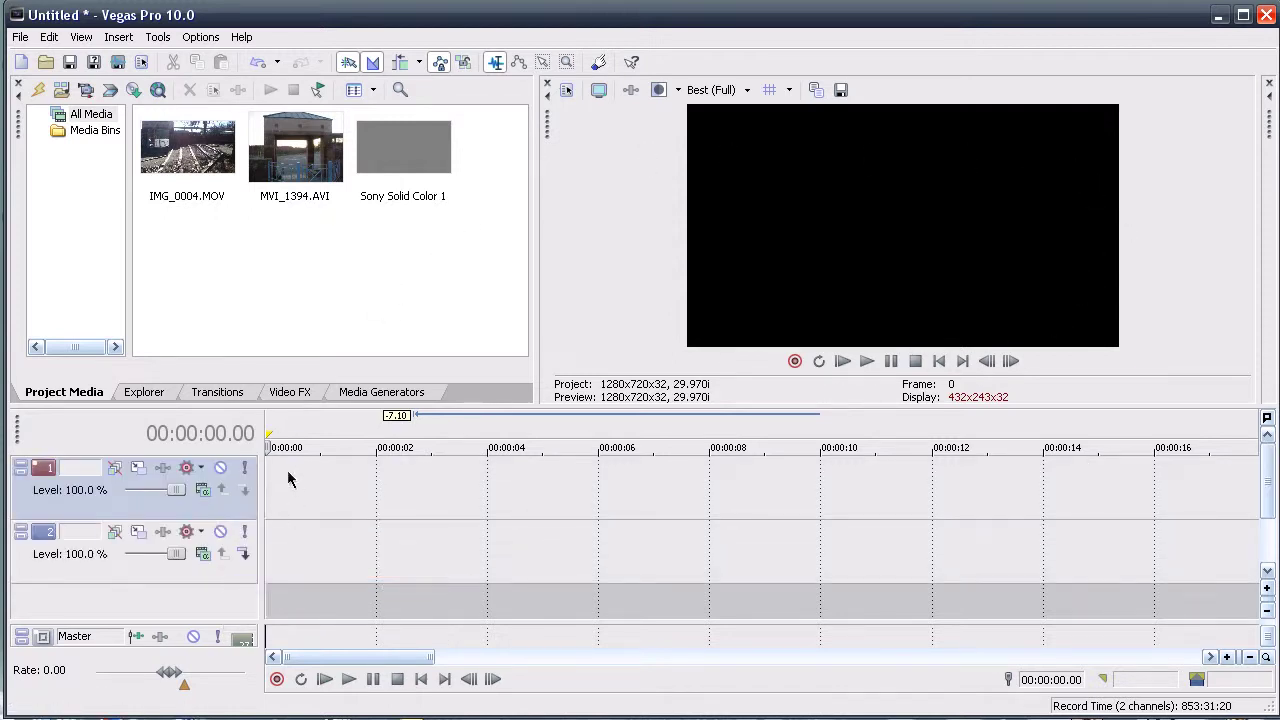
Place IMG_0004.MOV on the top video track and delete its audio track.
click(322, 190)
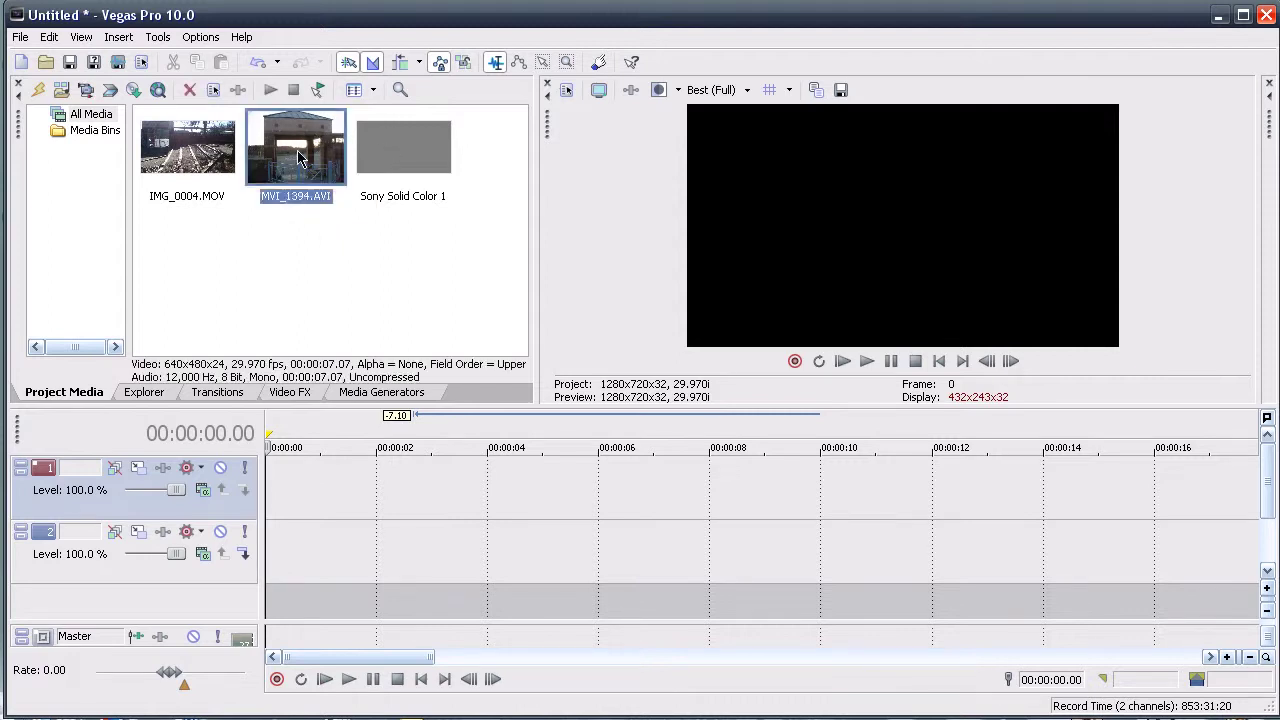
key(Left)
click(263, 286)
click(296, 165)
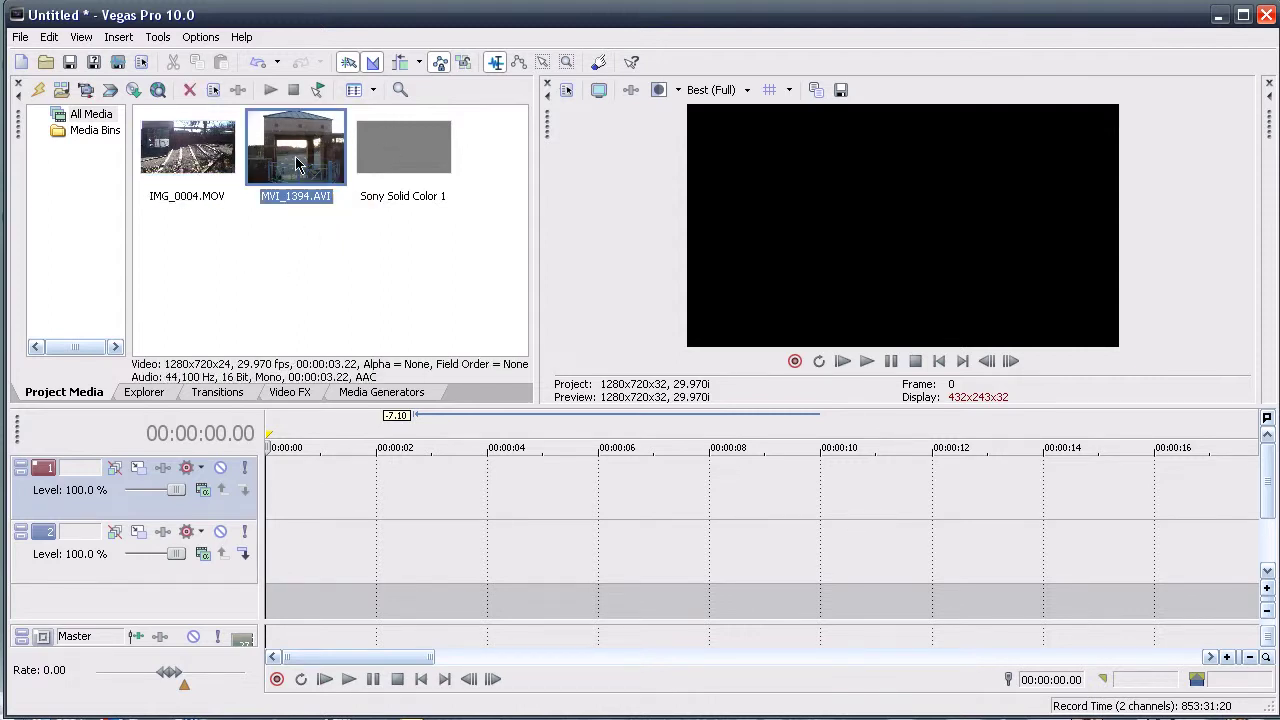
drag(370, 263, 357, 372)
drag(188, 150, 266, 510)
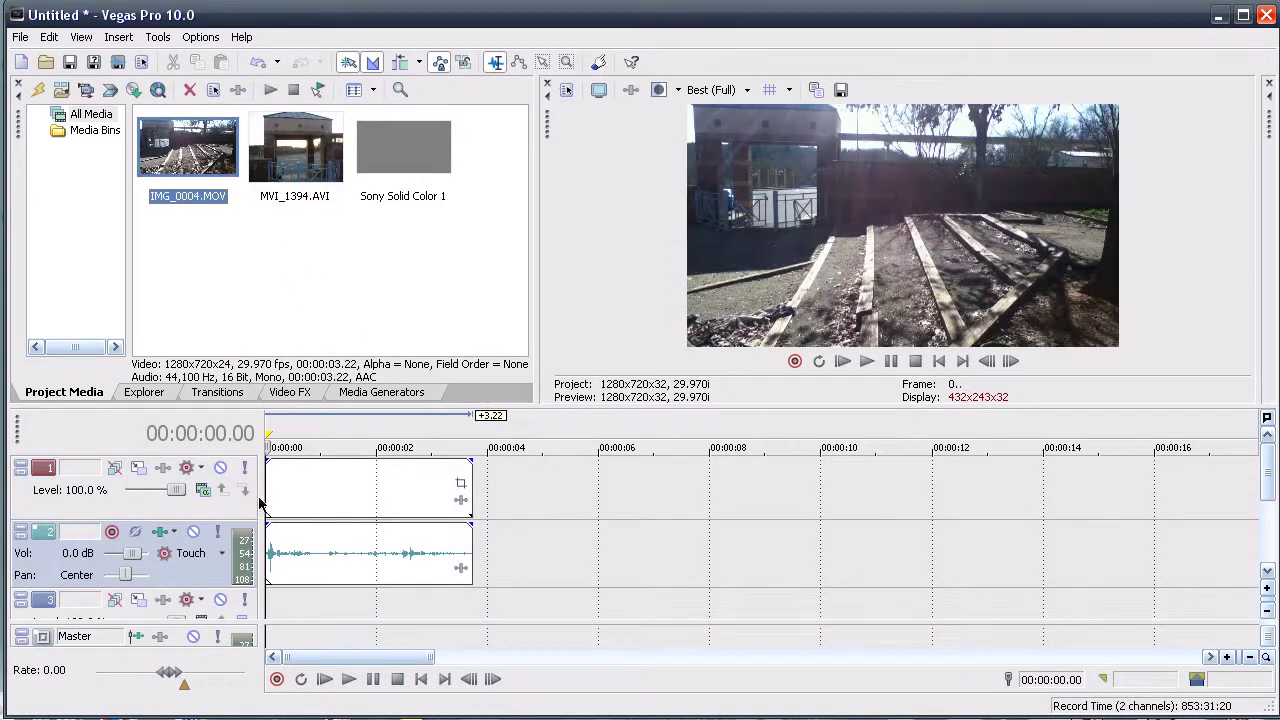
right_click(214, 577)
click(220, 238)
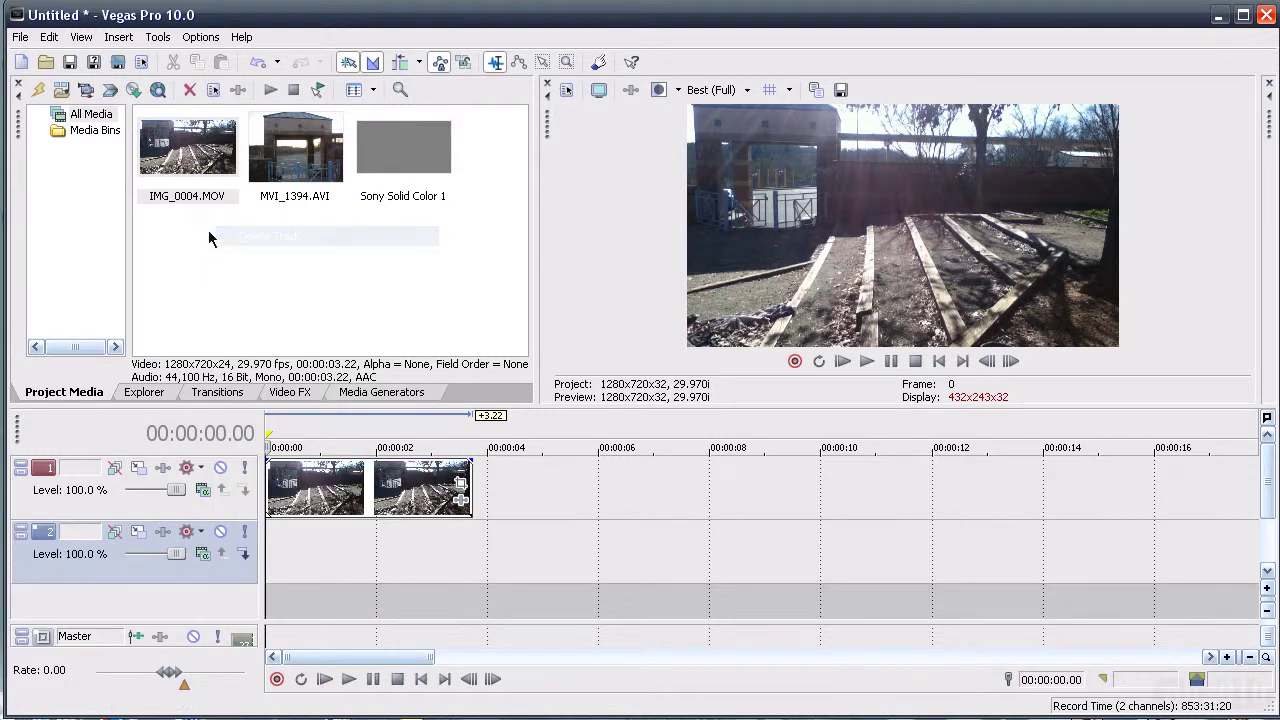
Place MVI_1394.AVI on the second video track and delete its audio track.
drag(297, 170, 268, 556)
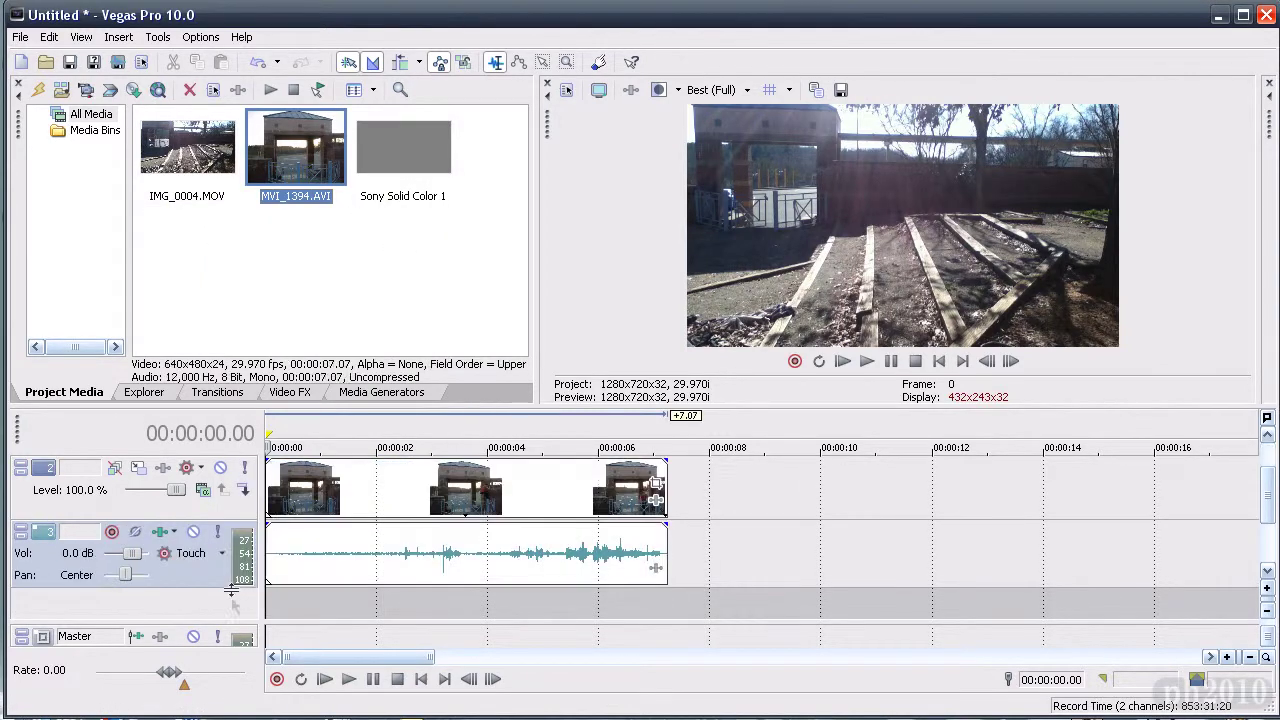
right_click(221, 581)
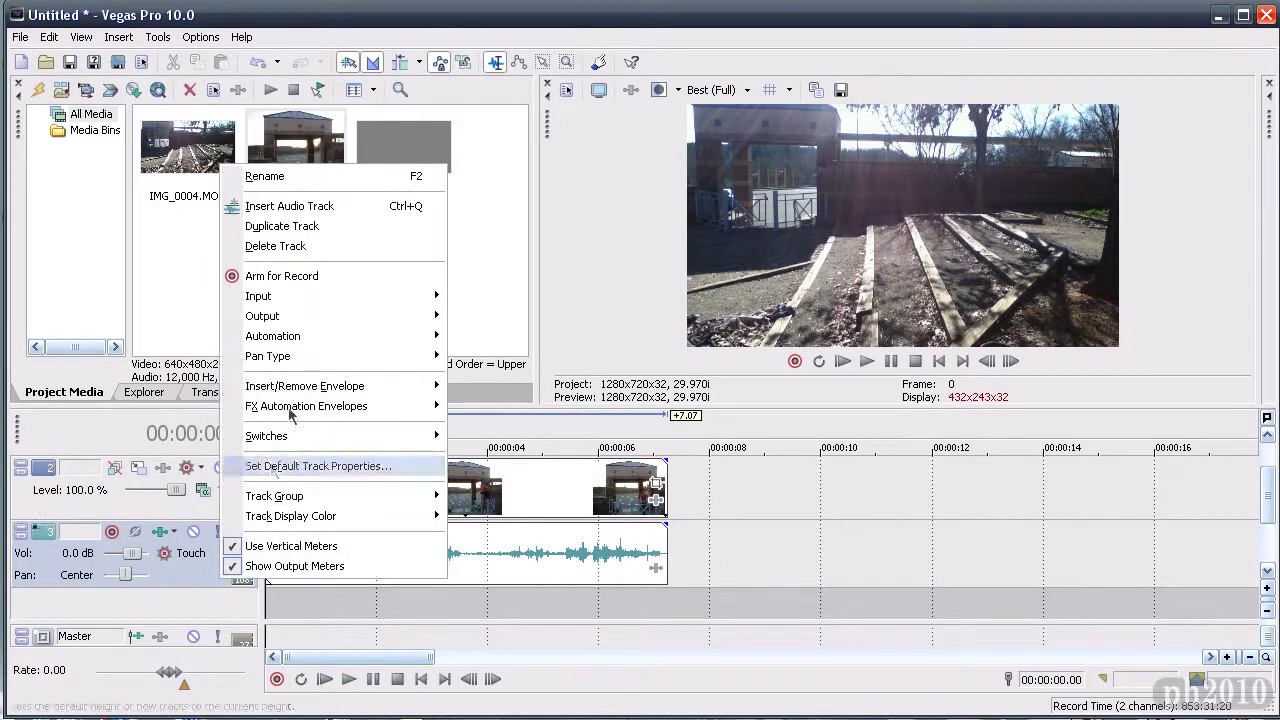
click(301, 247)
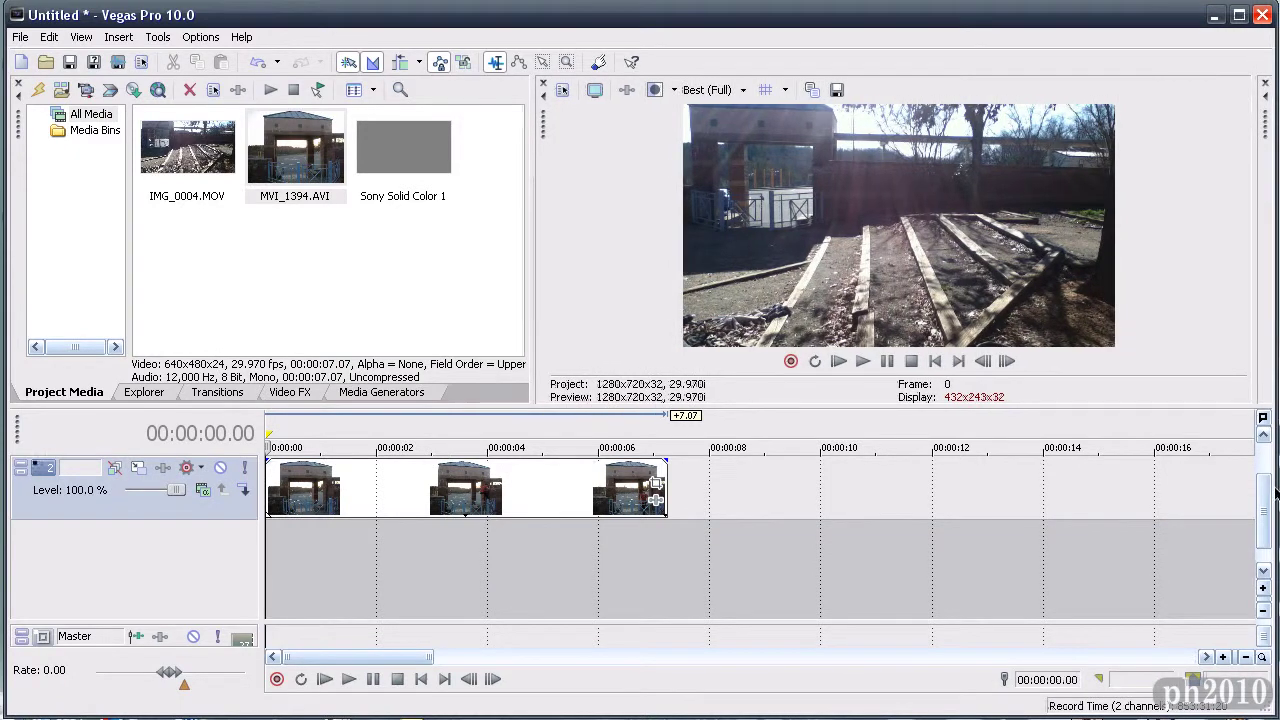
drag(187, 150, 65, 477)
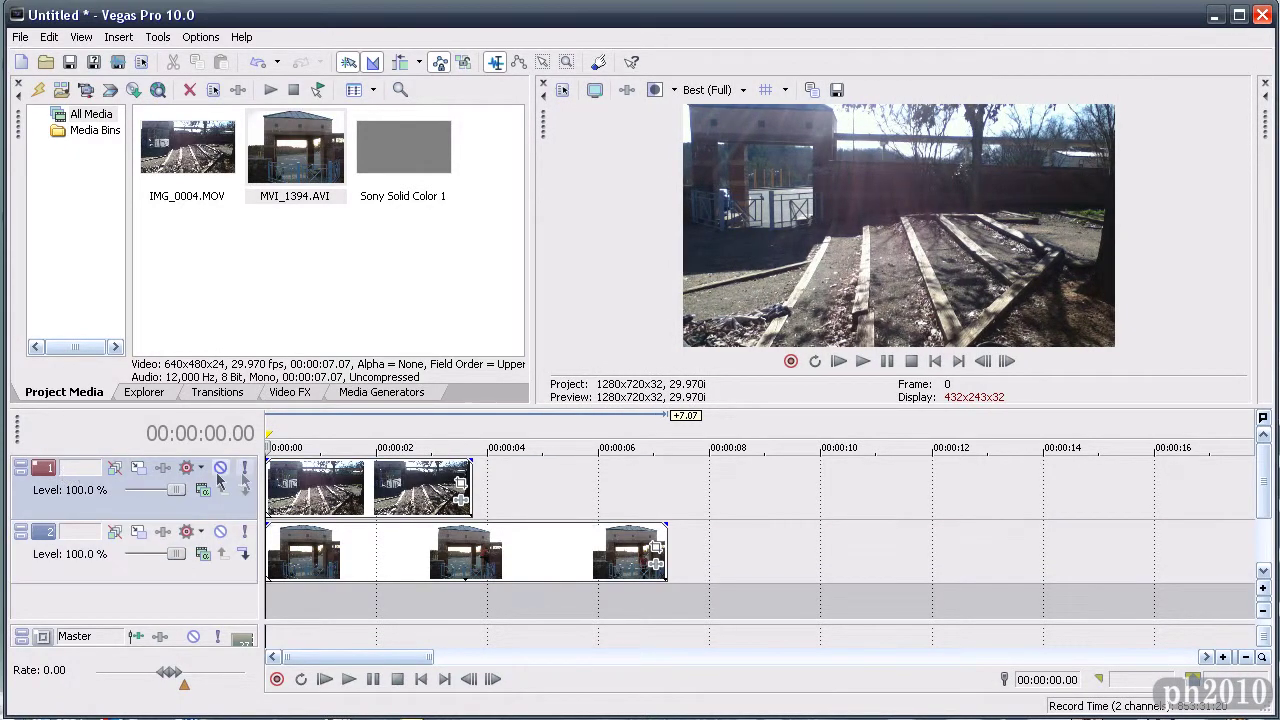
click(268, 485)
Preview the timeline and slide the MVI_1394.AVI clip later, to about 5 seconds.
key(space)
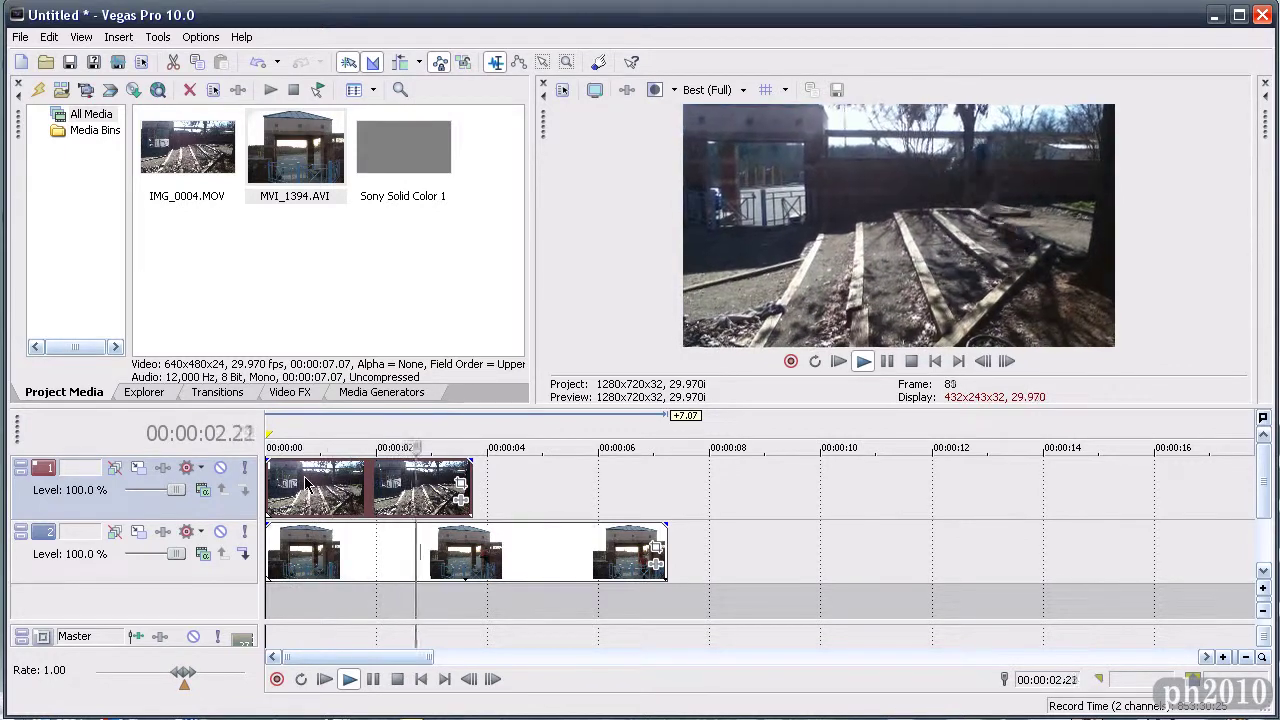
key(space)
click(488, 569)
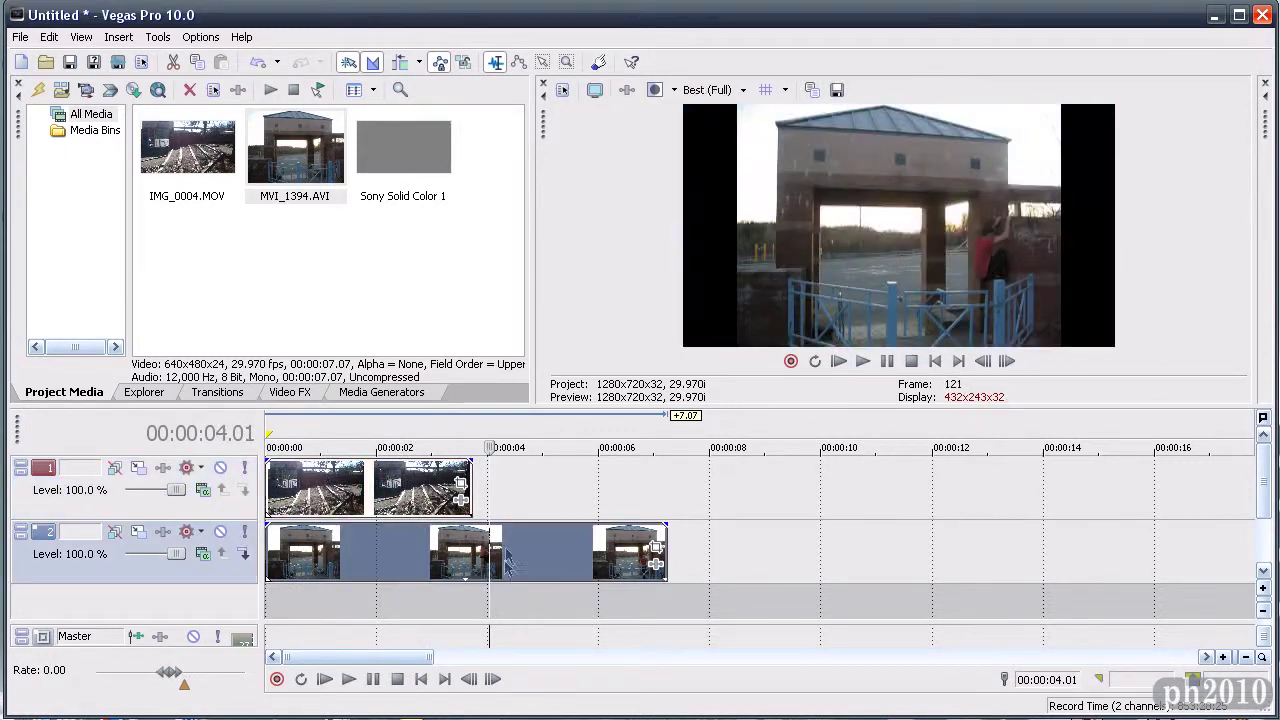
drag(380, 560, 672, 549)
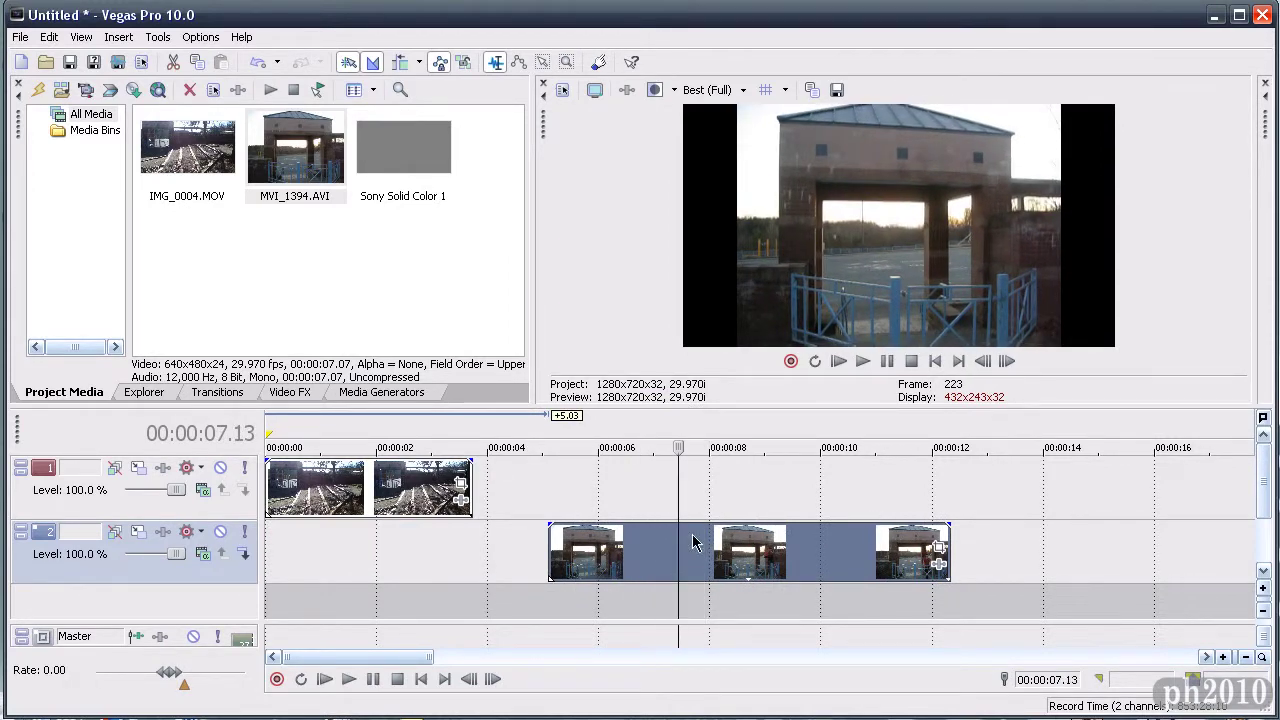
Split the lower clip, delete its first part, move the rest to zero and trim it to the top clip.
key(s)
key(space)
key(Delete)
drag(740, 540, 312, 540)
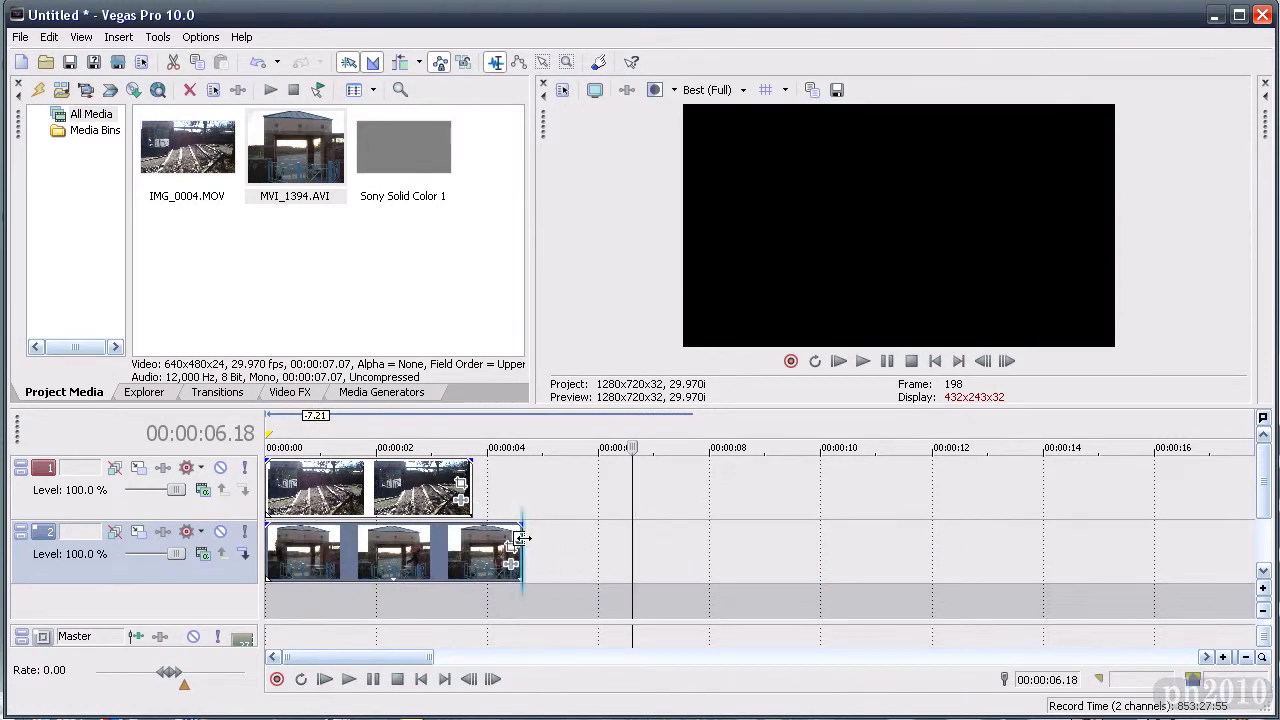
drag(519, 540, 472, 540)
click(356, 505)
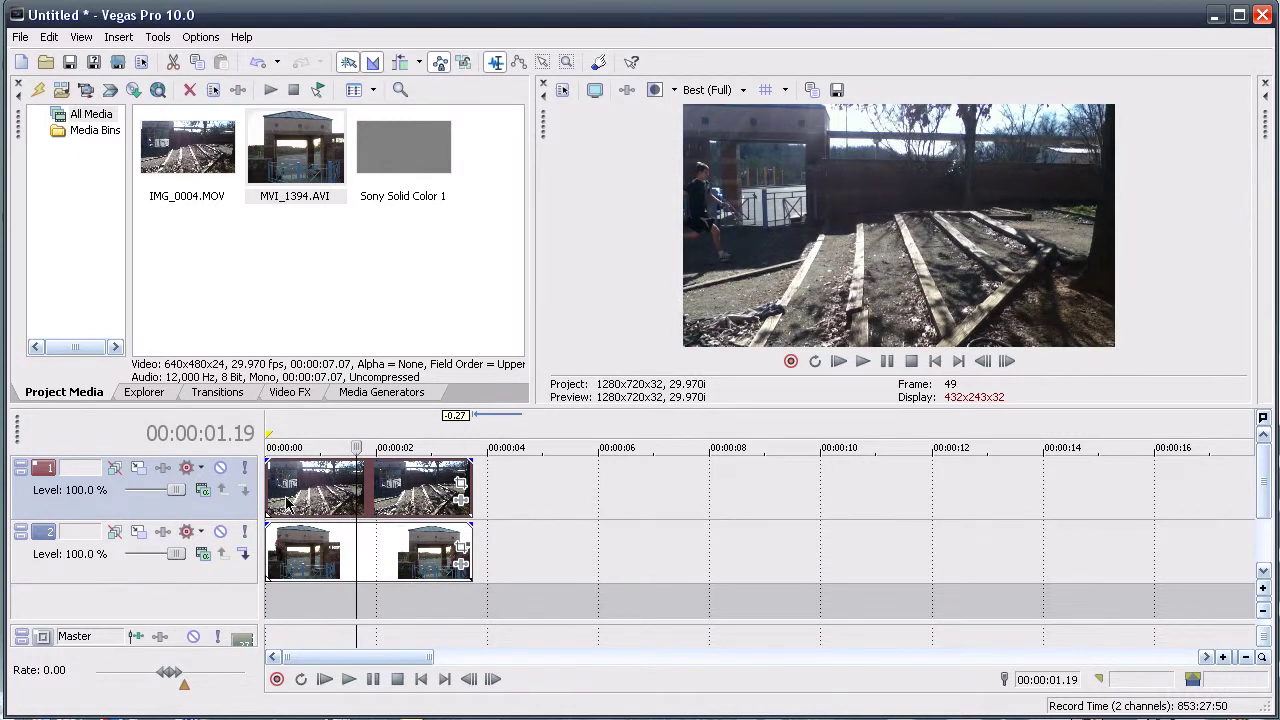
Shrink the top track's IMG_0004.MOV picture with Track Motion and move it to the left half.
click(141, 469)
drag(600, 169, 512, 213)
drag(383, 19, 365, 115)
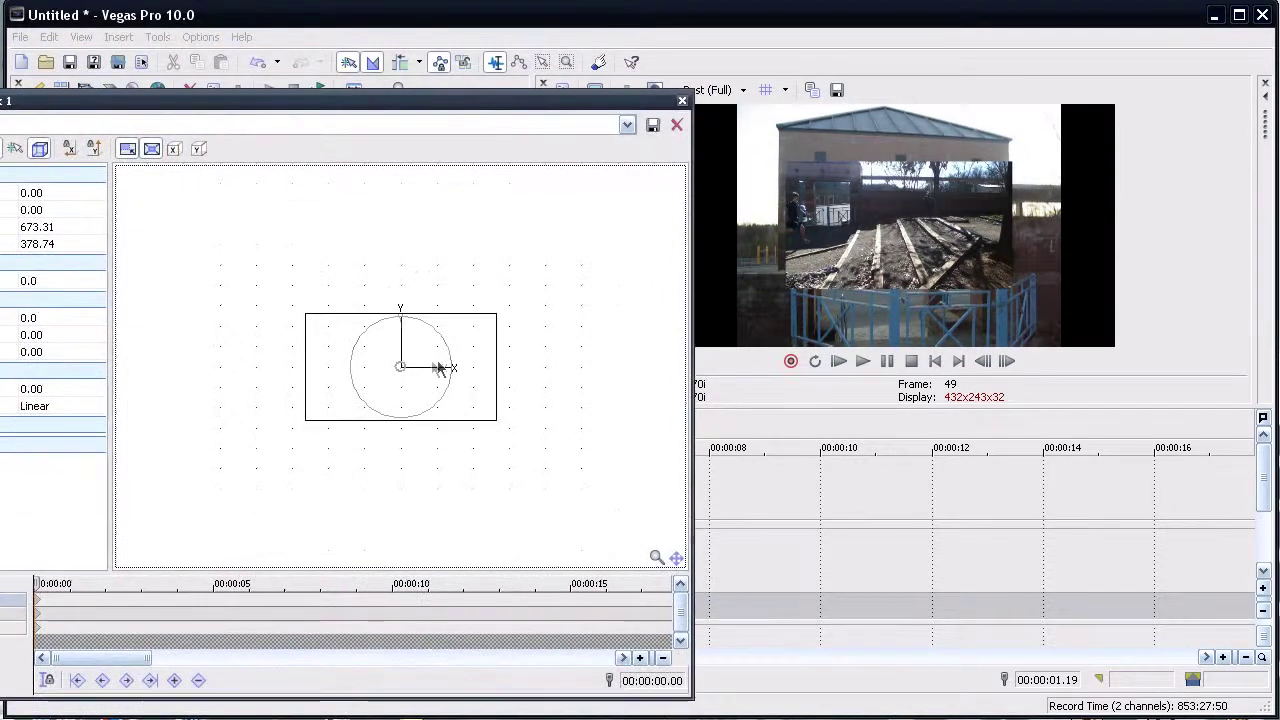
drag(406, 369, 362, 372)
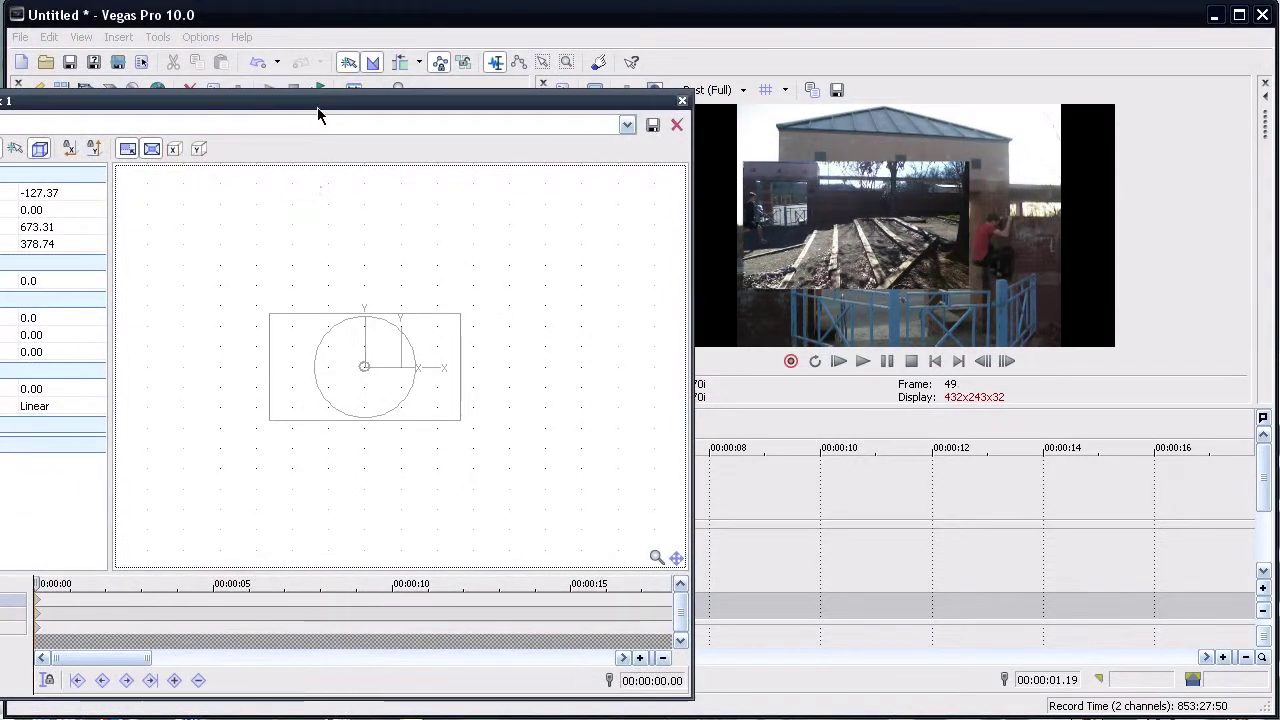
drag(320, 106, 219, 106)
drag(266, 368, 221, 367)
click(581, 101)
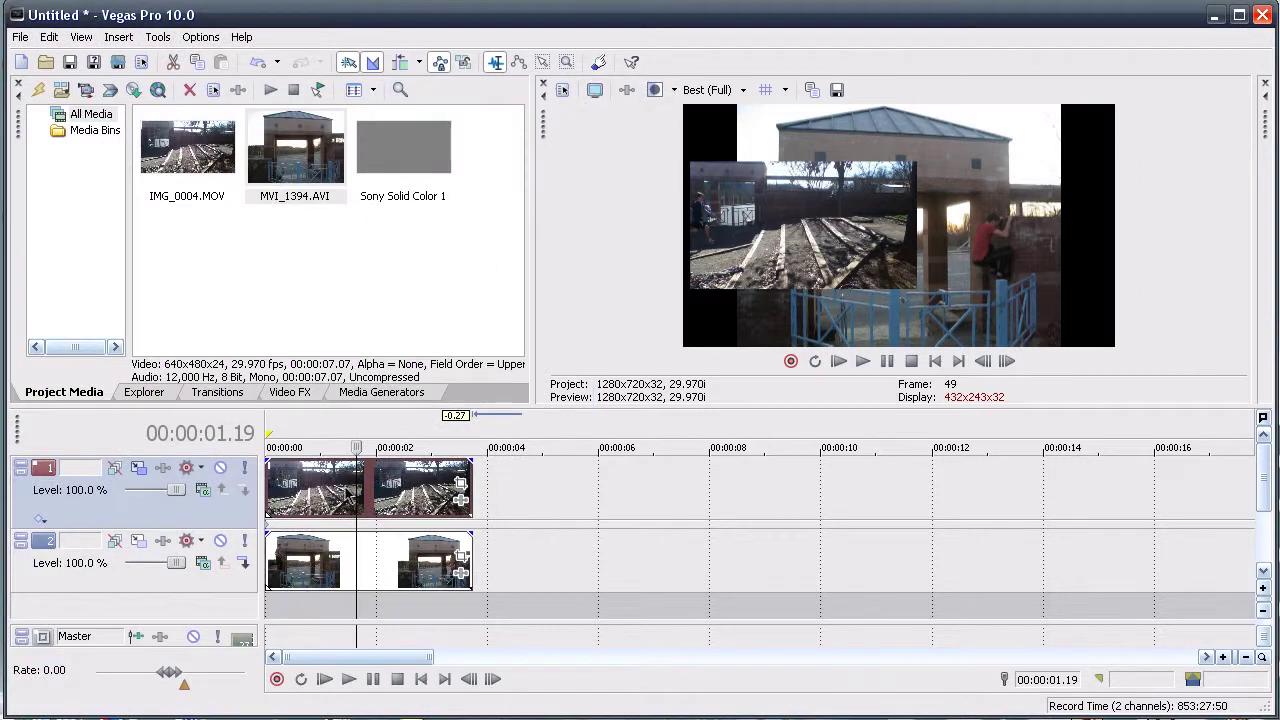
Shrink the lower track's MVI_1394.AVI picture and position it on the right half.
click(157, 543)
drag(480, 267, 390, 316)
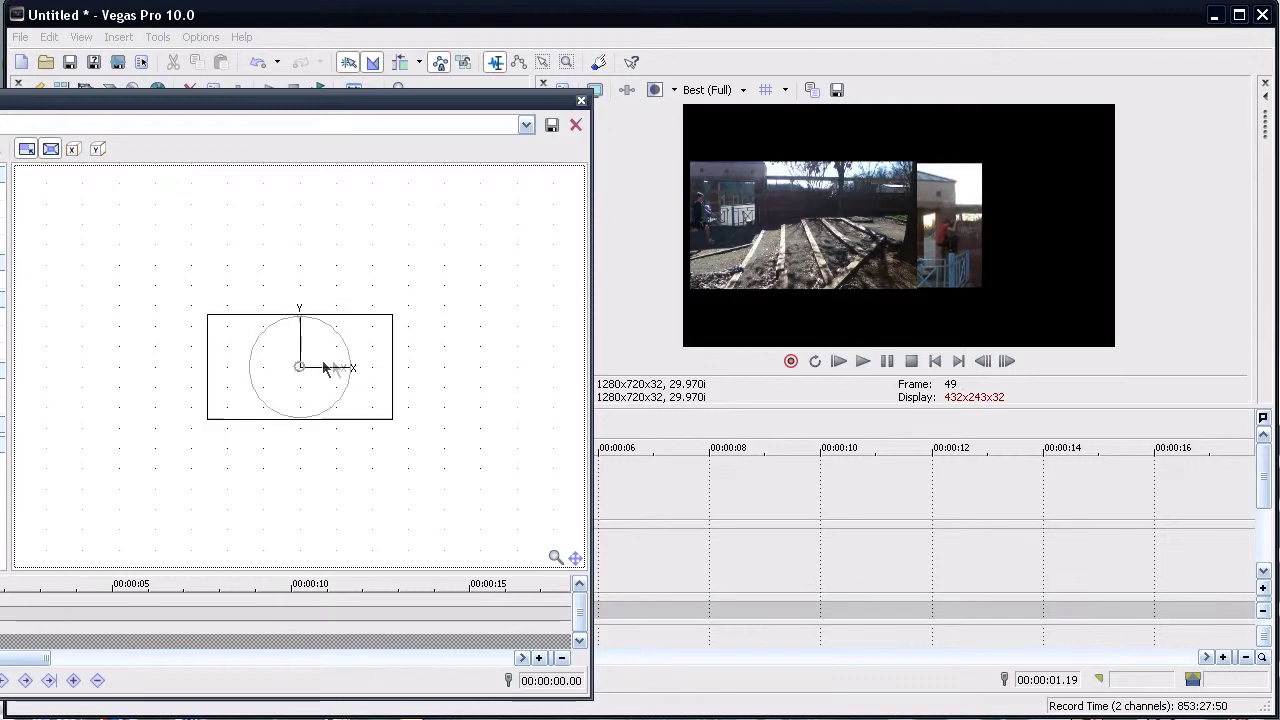
drag(300, 367, 397, 366)
drag(201, 104, 279, 112)
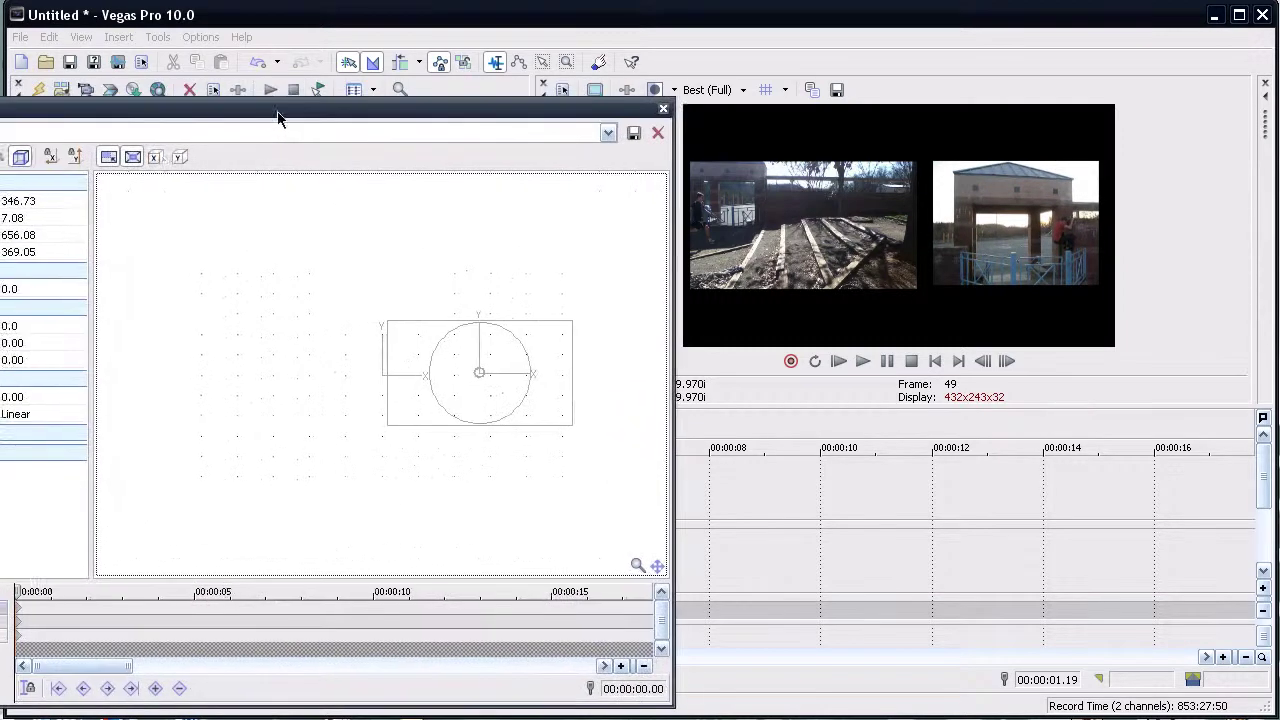
drag(568, 425, 578, 429)
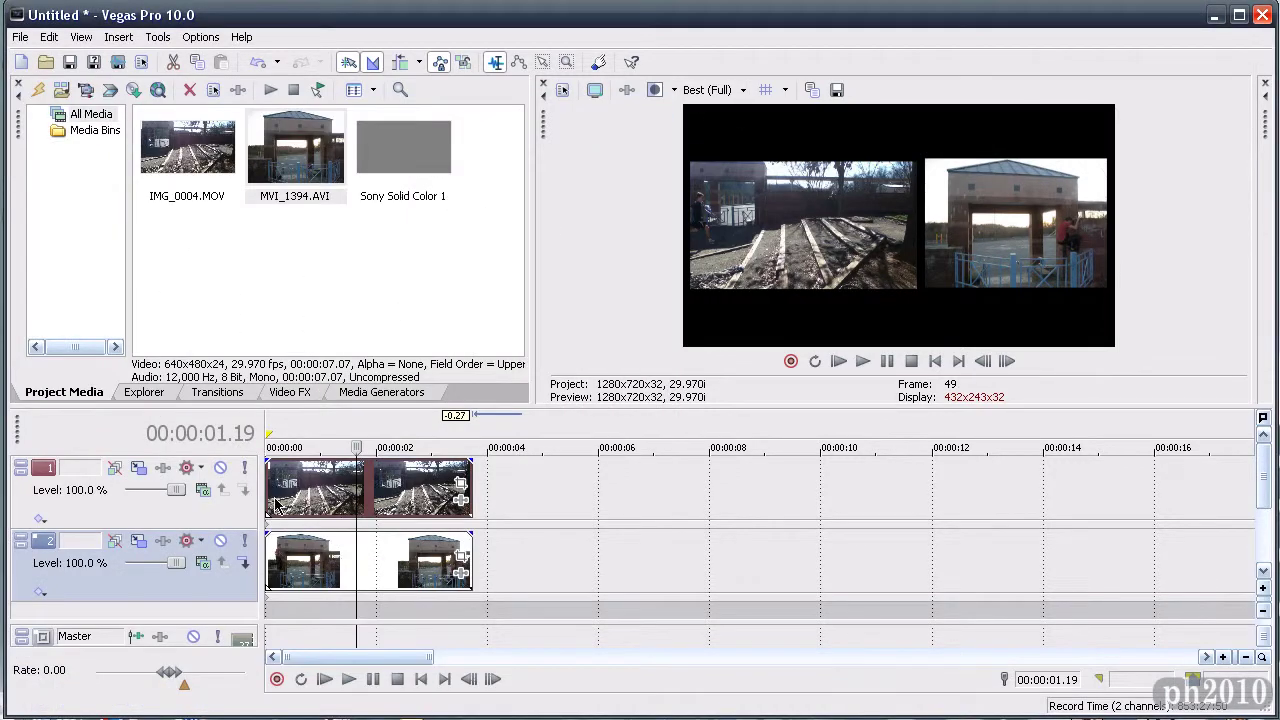
click(277, 505)
key(space)
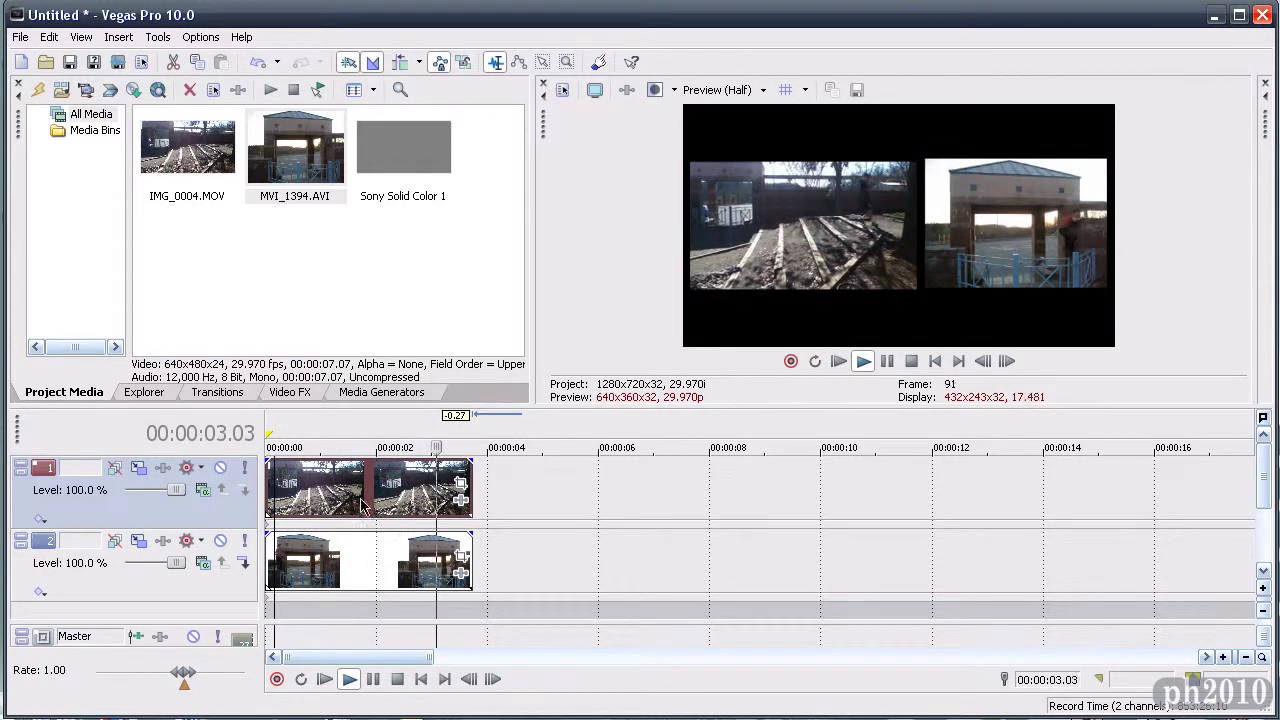
key(space)
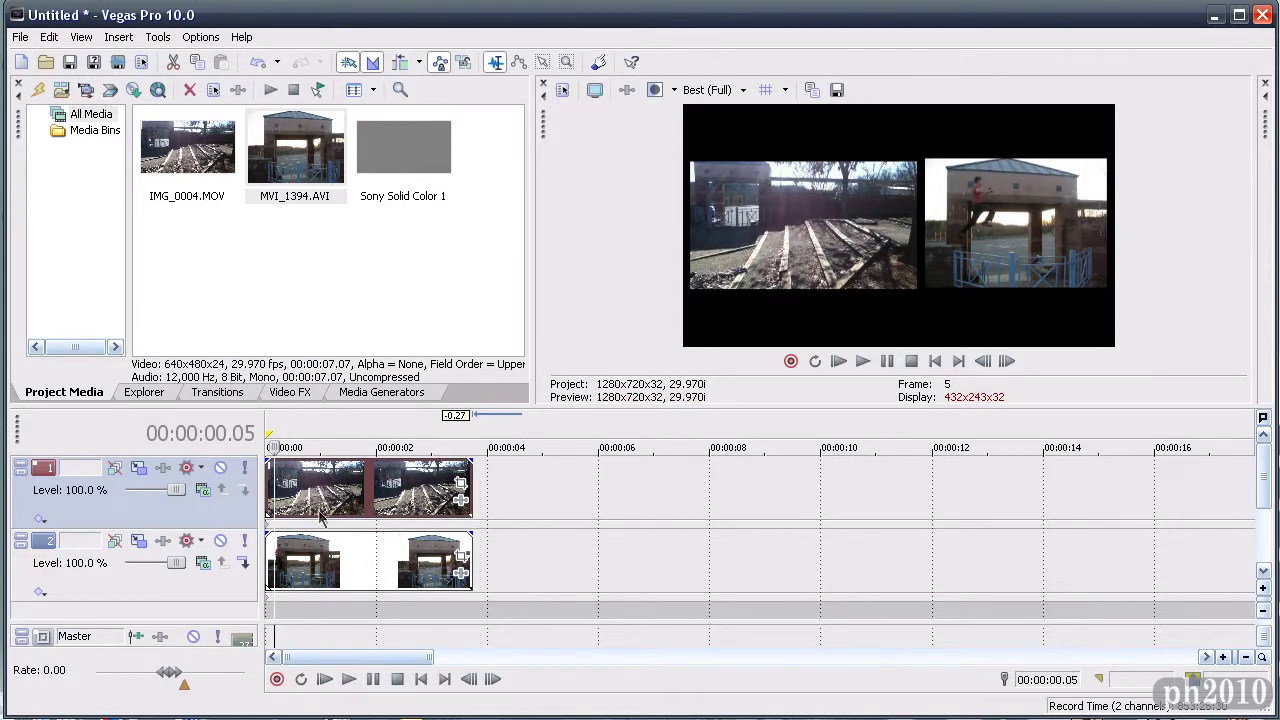
click(272, 490)
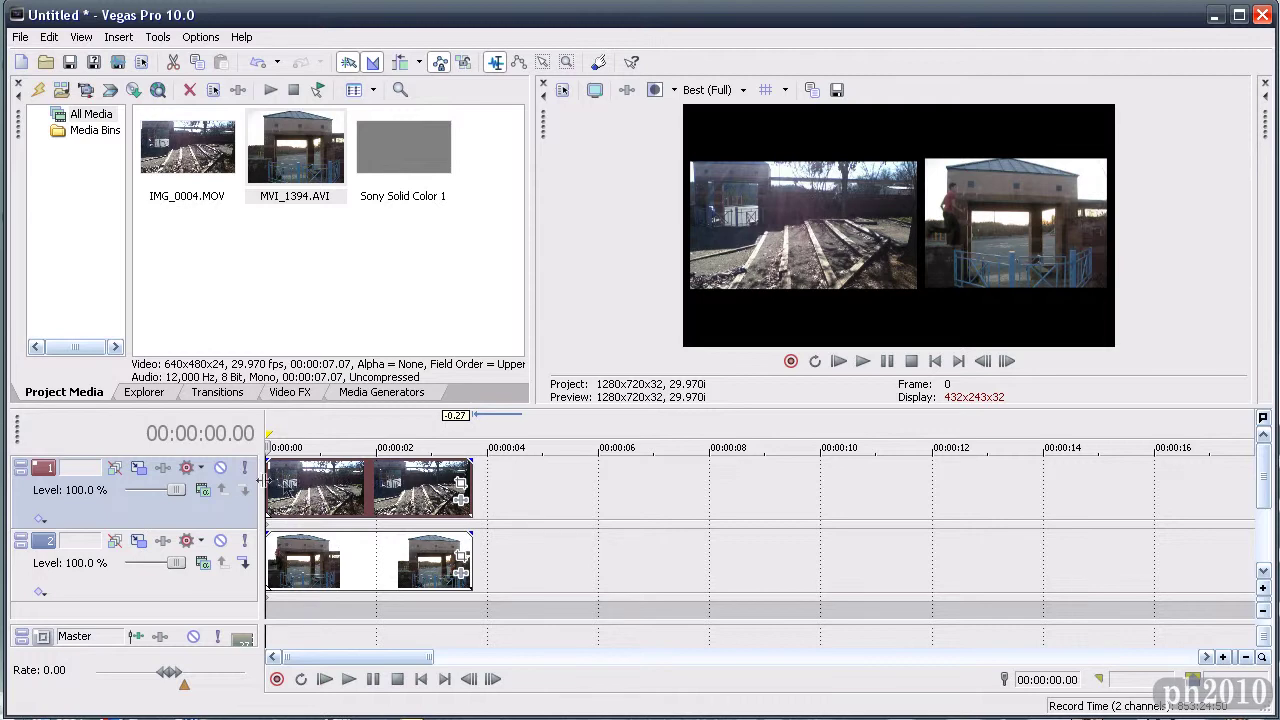
Open Track Motion for track 1 and enlarge and rearrange its window.
click(139, 468)
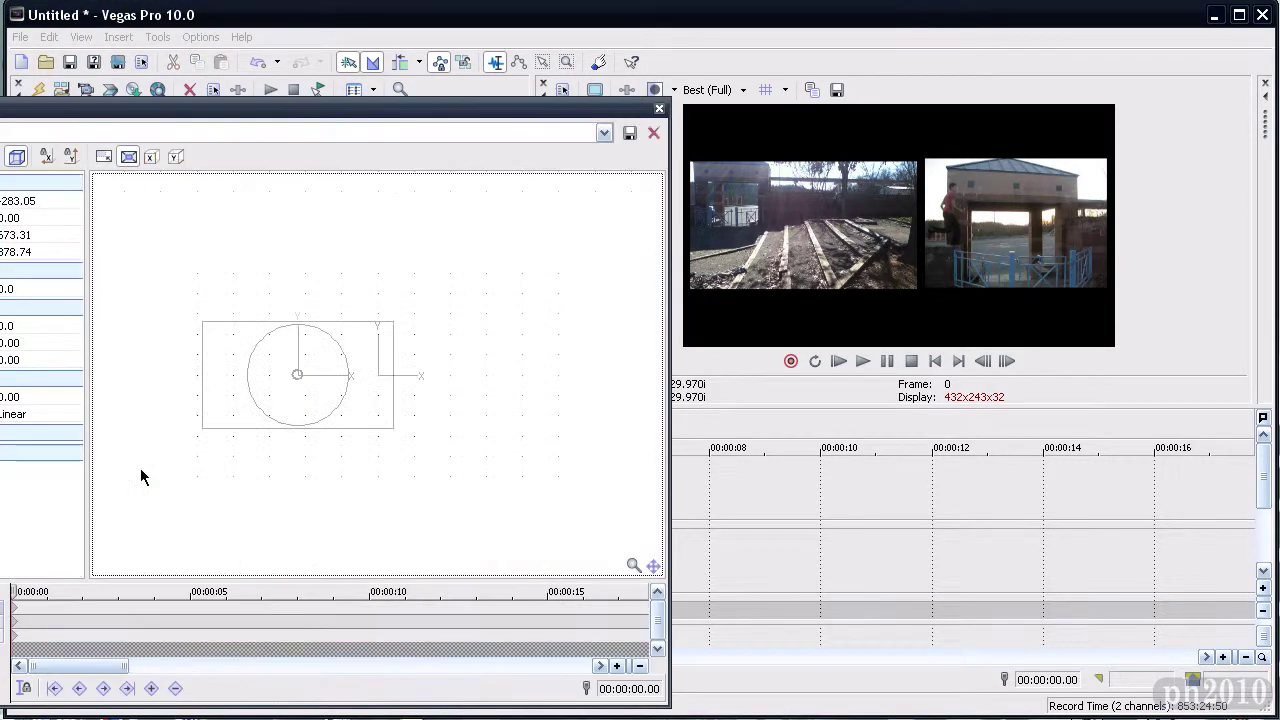
drag(133, 112, 251, 189)
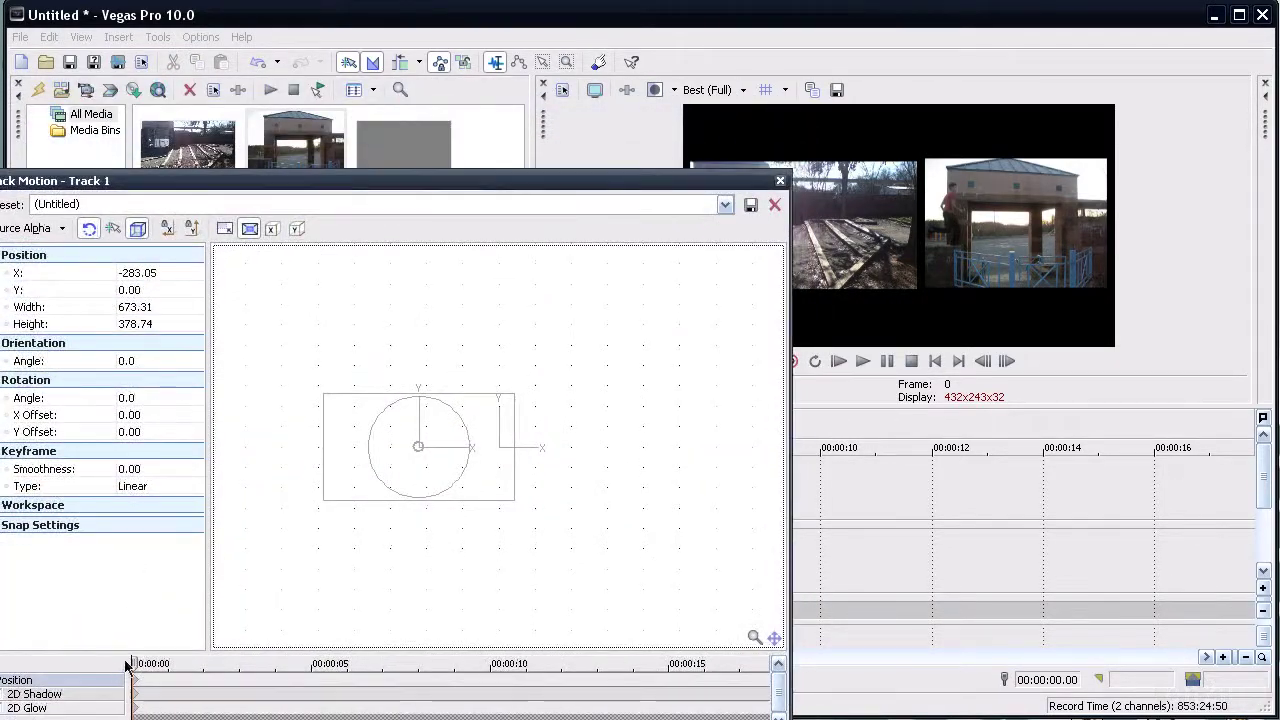
drag(127, 665, 152, 665)
click(183, 665)
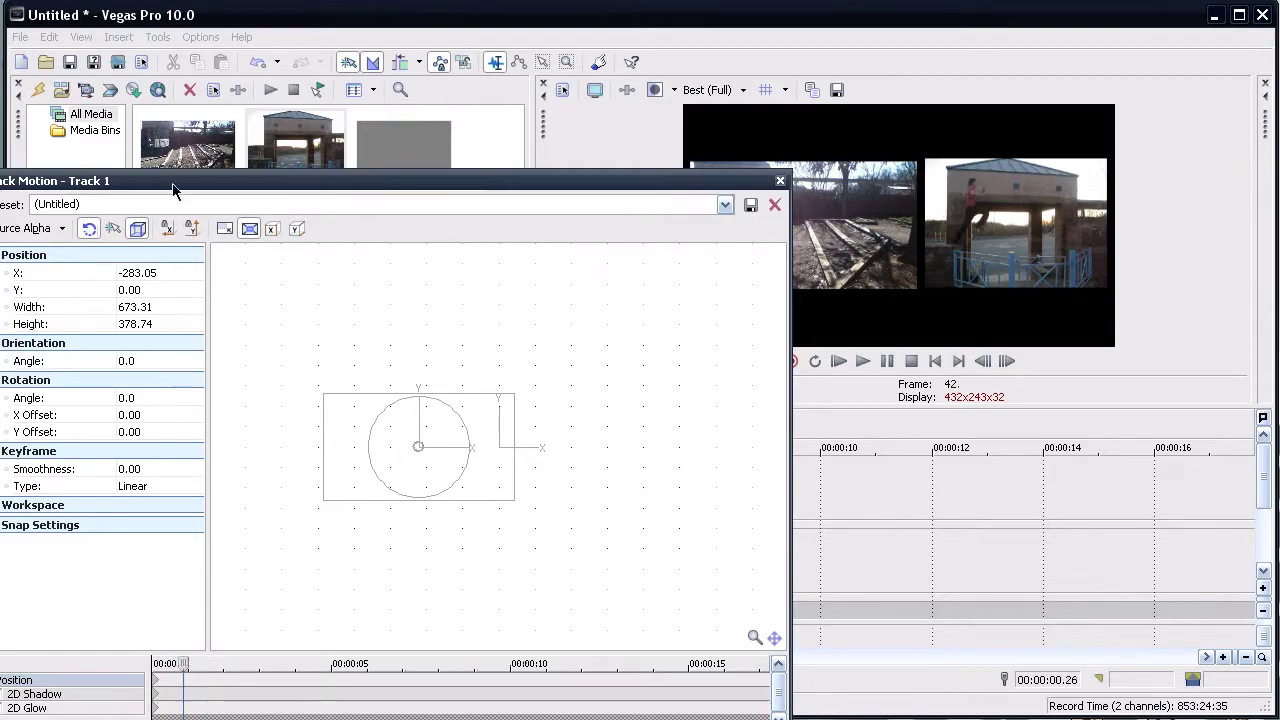
drag(173, 190, 145, 58)
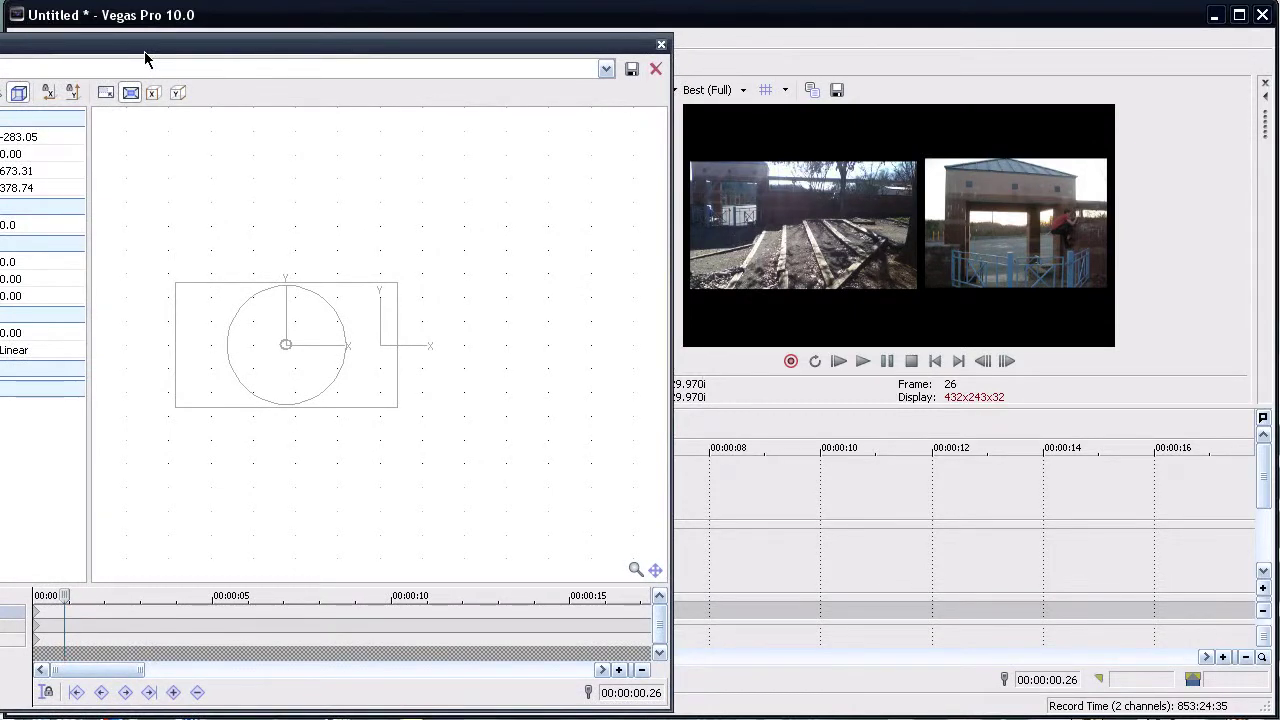
drag(144, 51, 389, 45)
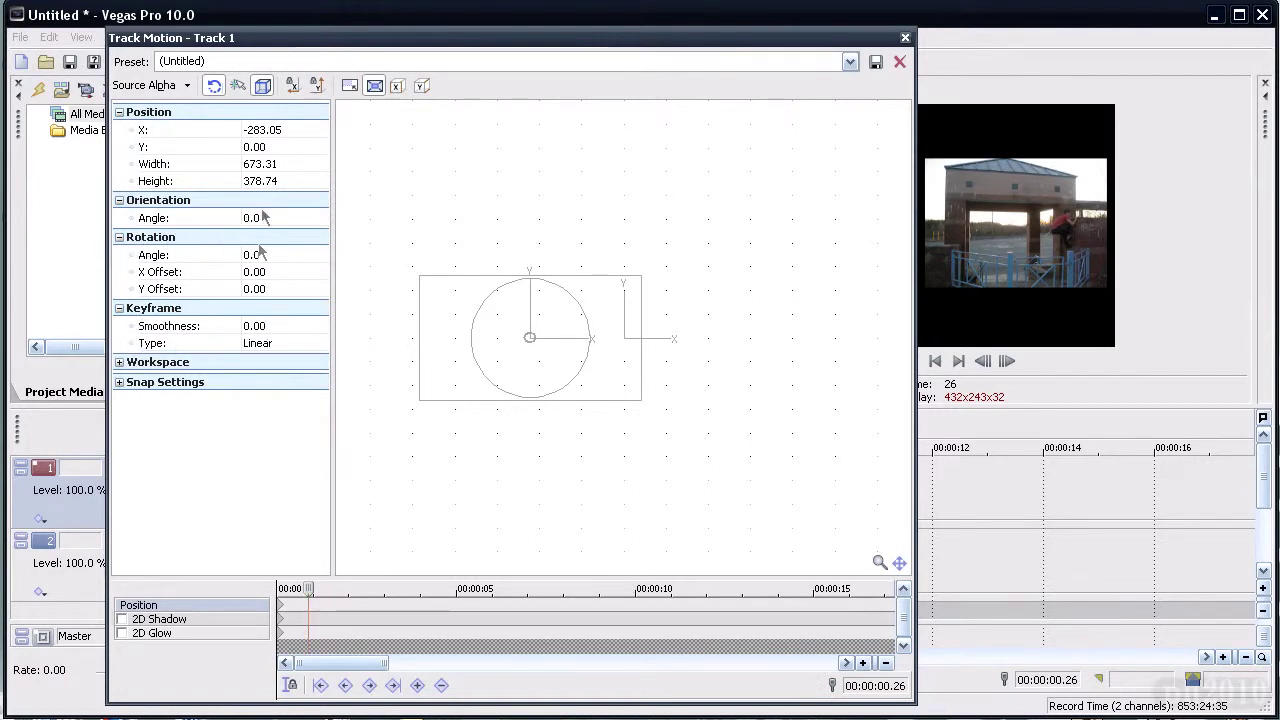
drag(460, 33, 373, 38)
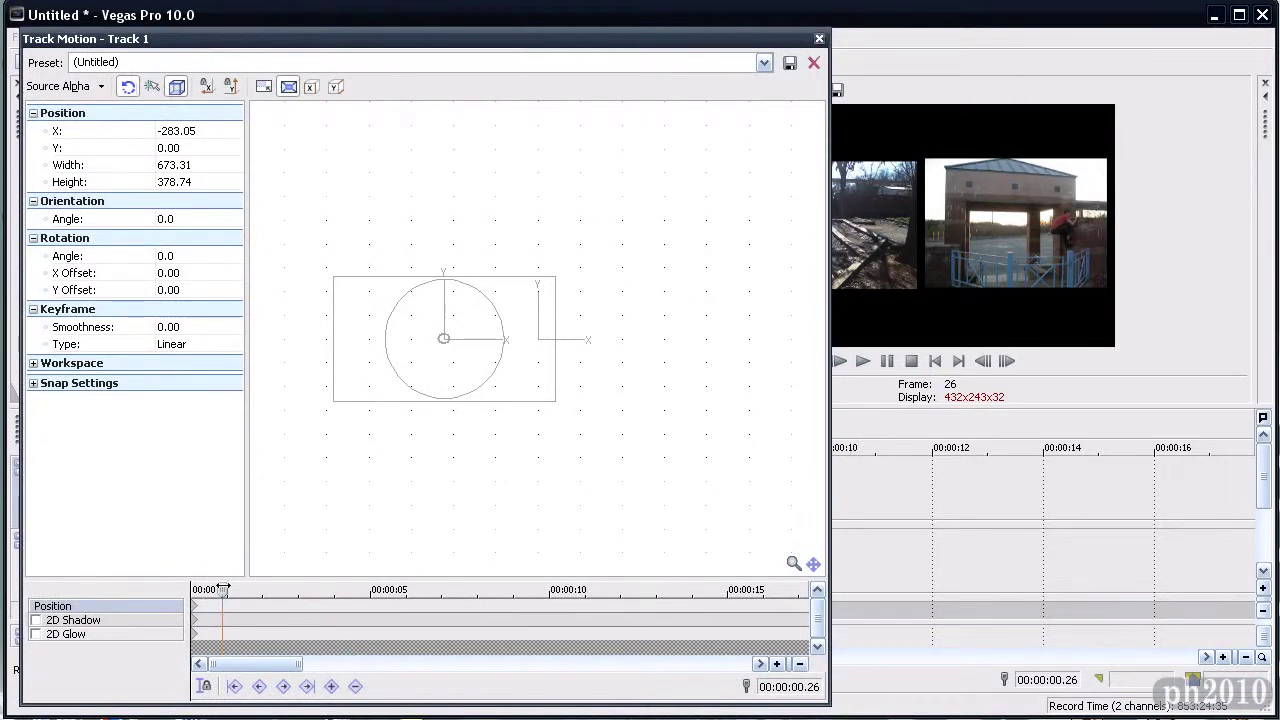
Test a position shift of the top clip's frame, preview the motion, then undo it.
drag(226, 590, 289, 582)
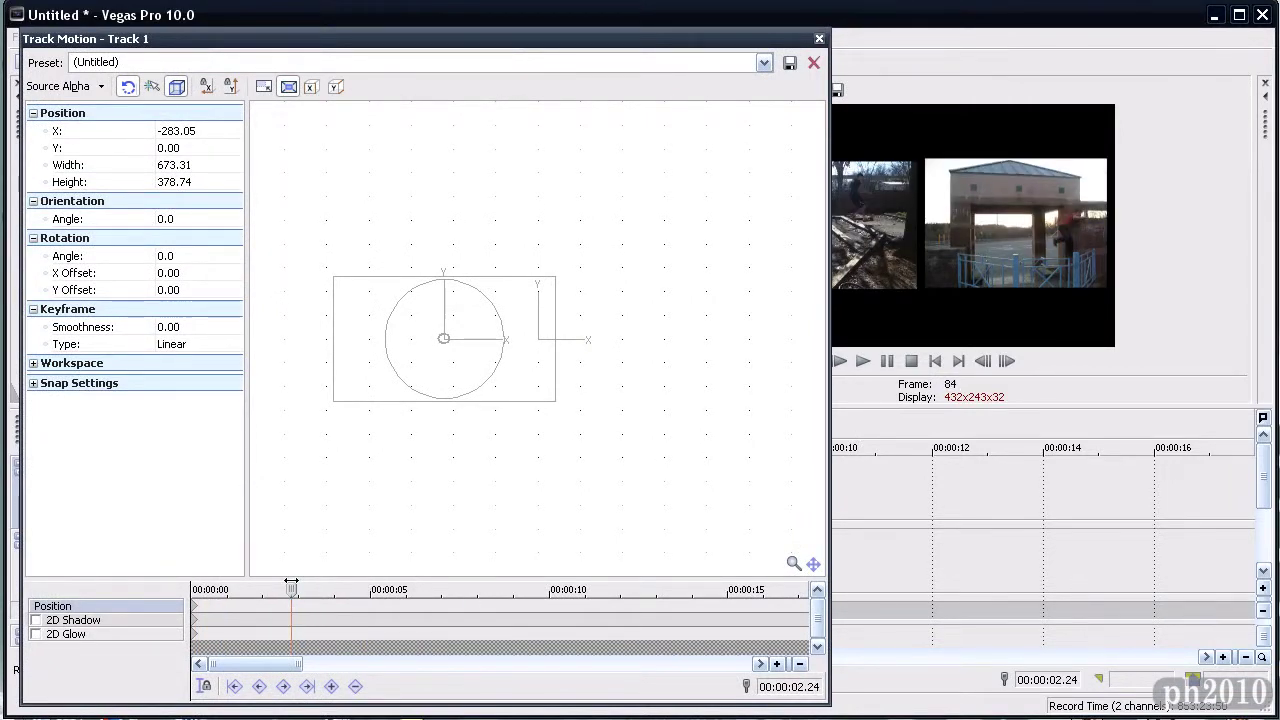
mouse_move(291, 582)
mouse_down()
mouse_move(414, 580)
mouse_move(283, 582)
mouse_up()
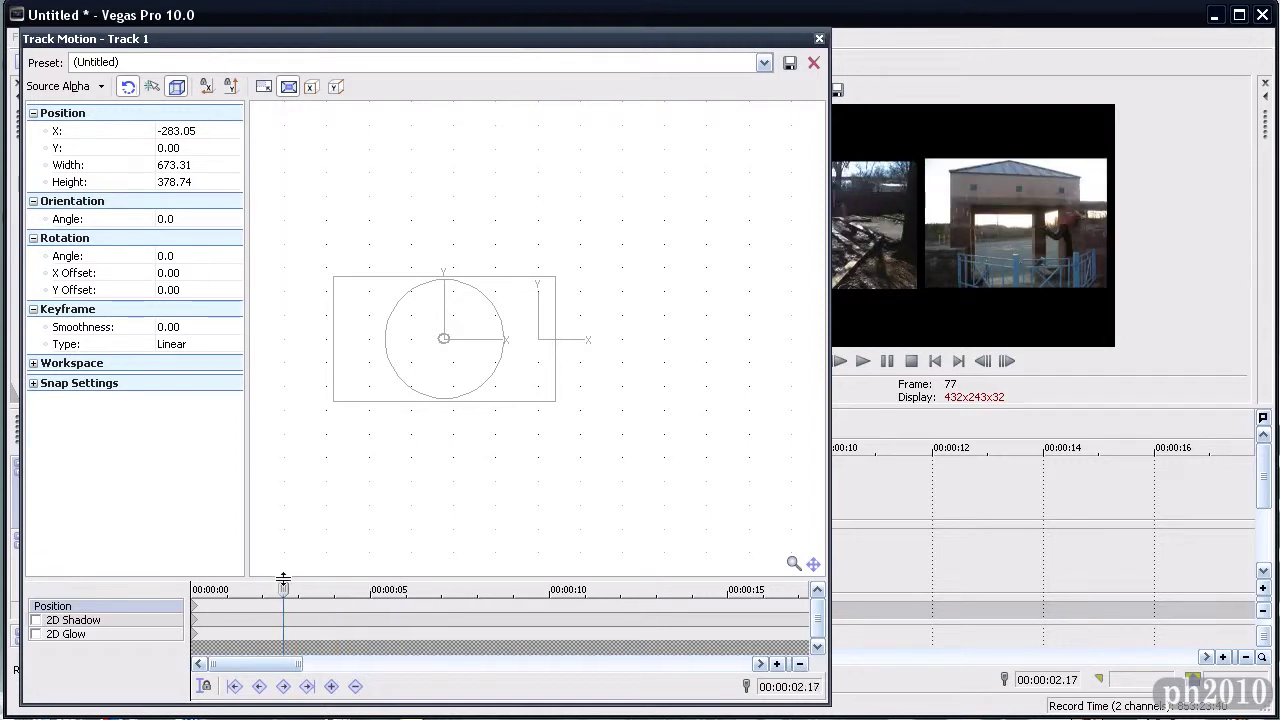
drag(296, 42, 198, 38)
drag(464, 404, 501, 384)
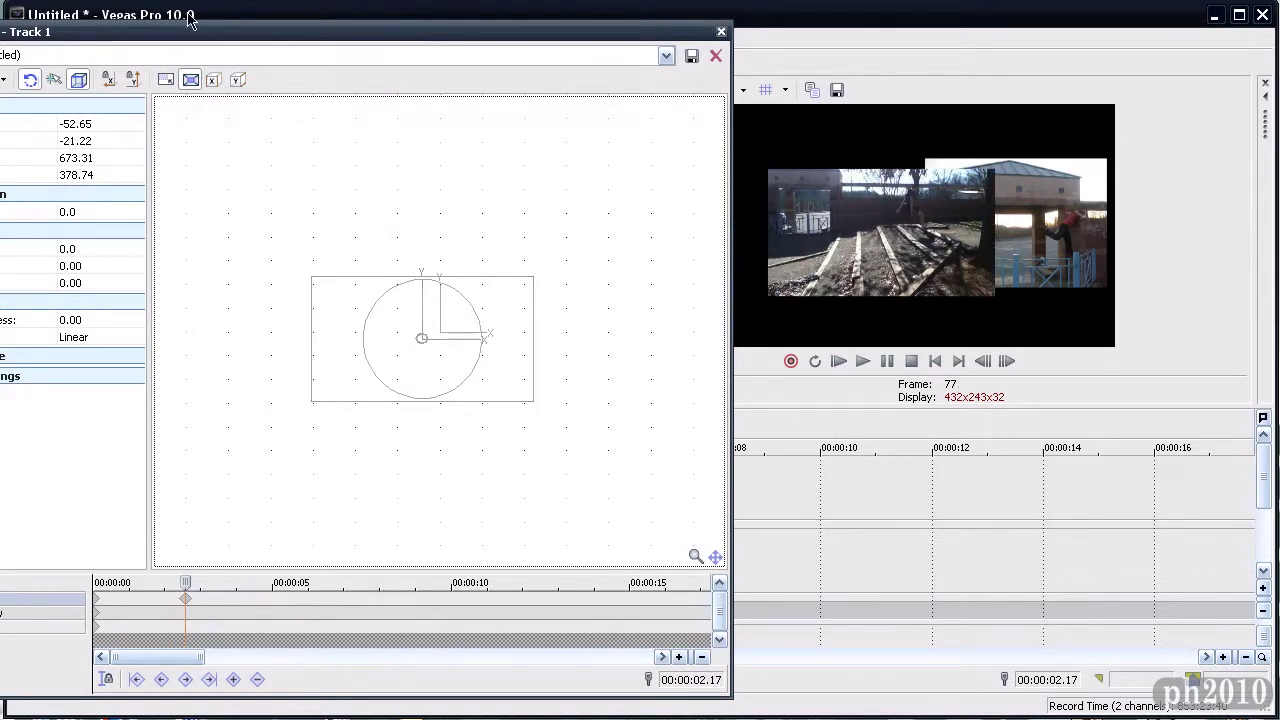
drag(191, 32, 349, 40)
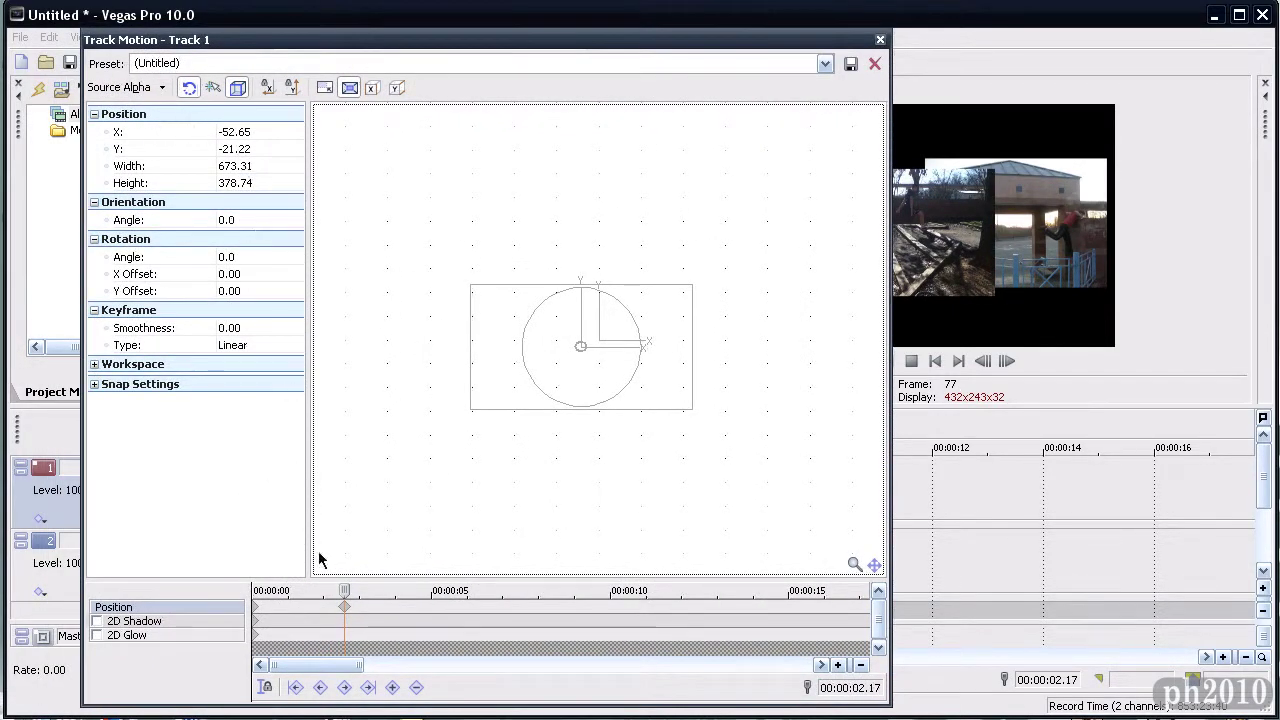
drag(344, 594, 250, 581)
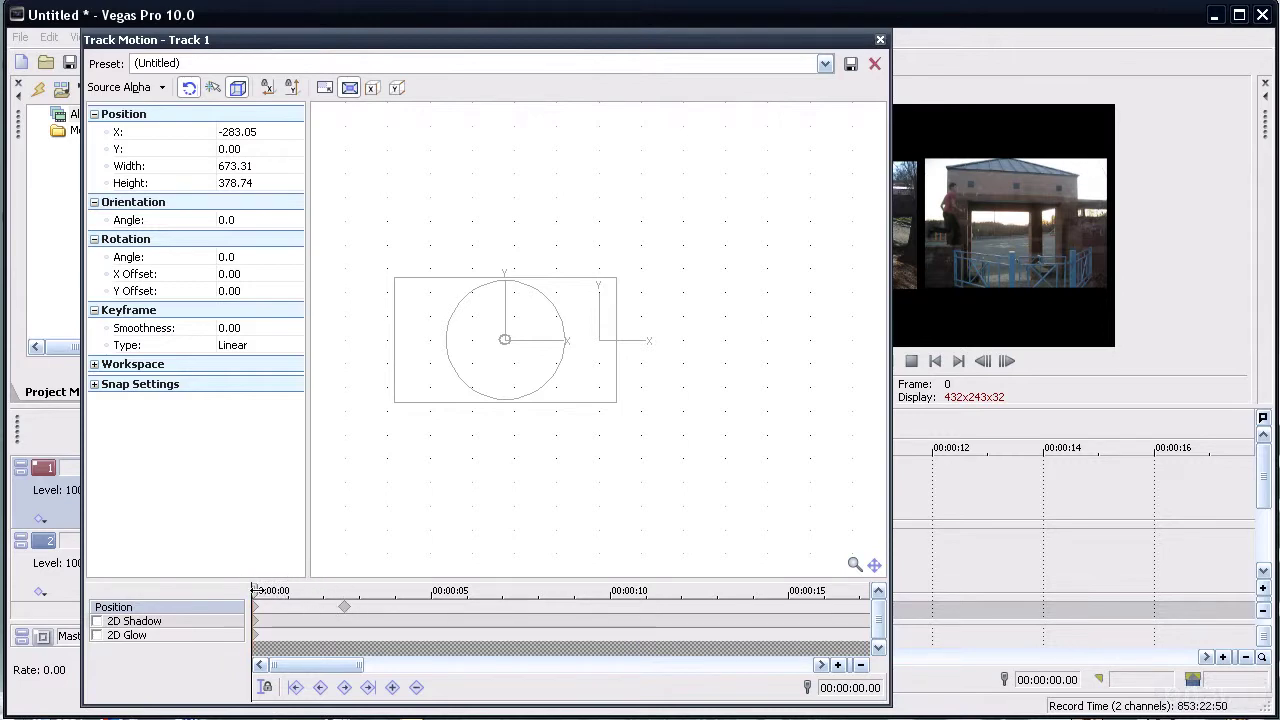
mouse_move(250, 581)
mouse_down()
mouse_move(244, 590)
mouse_move(353, 590)
mouse_move(250, 590)
mouse_up()
drag(400, 39, 165, 32)
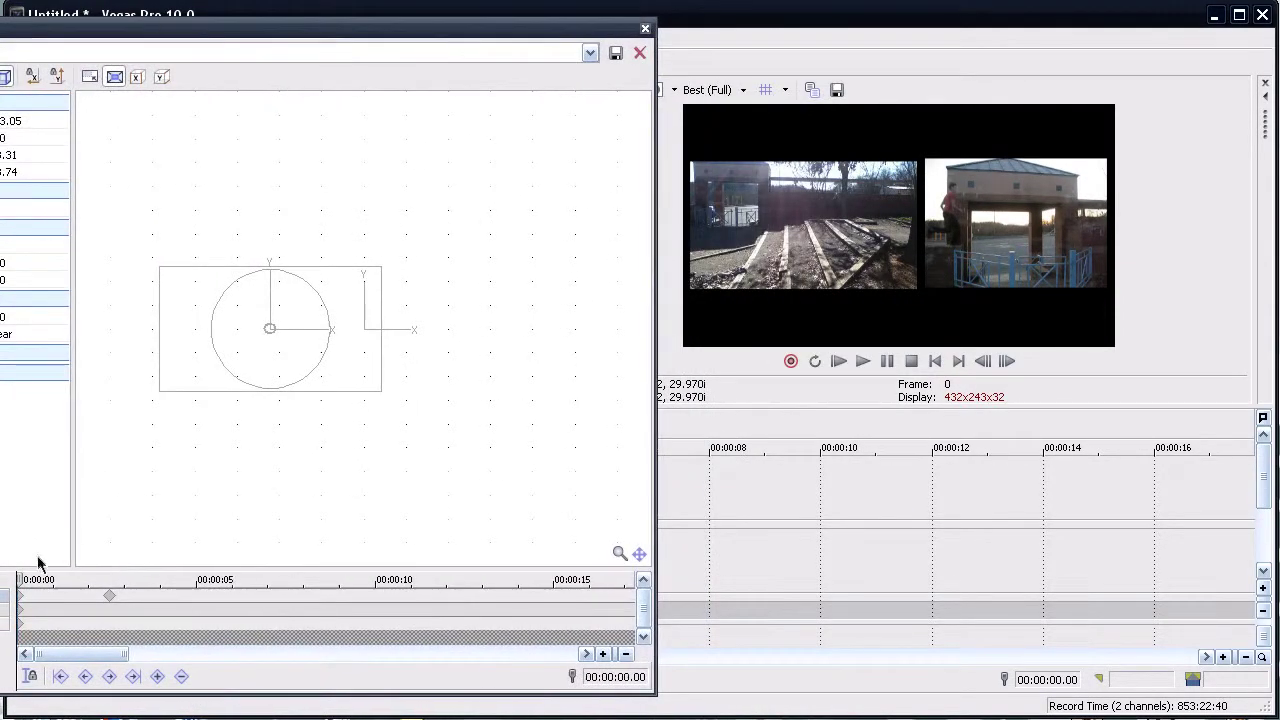
key(space)
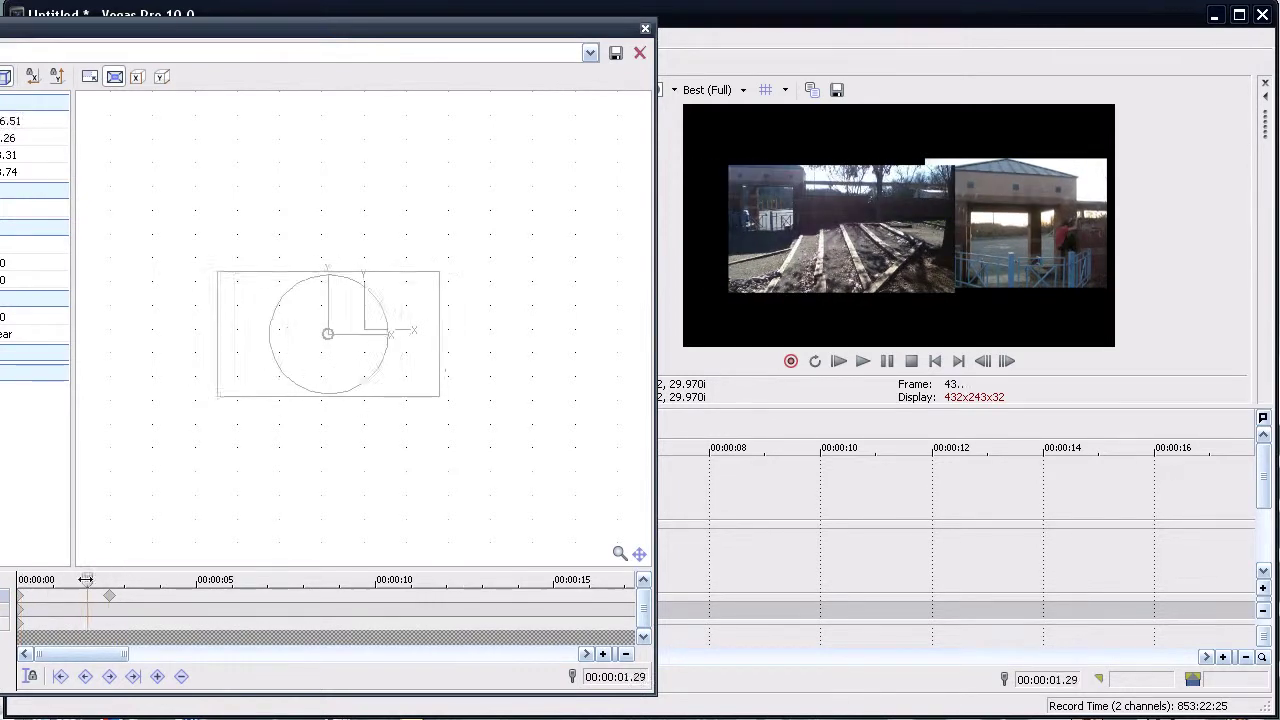
key(space)
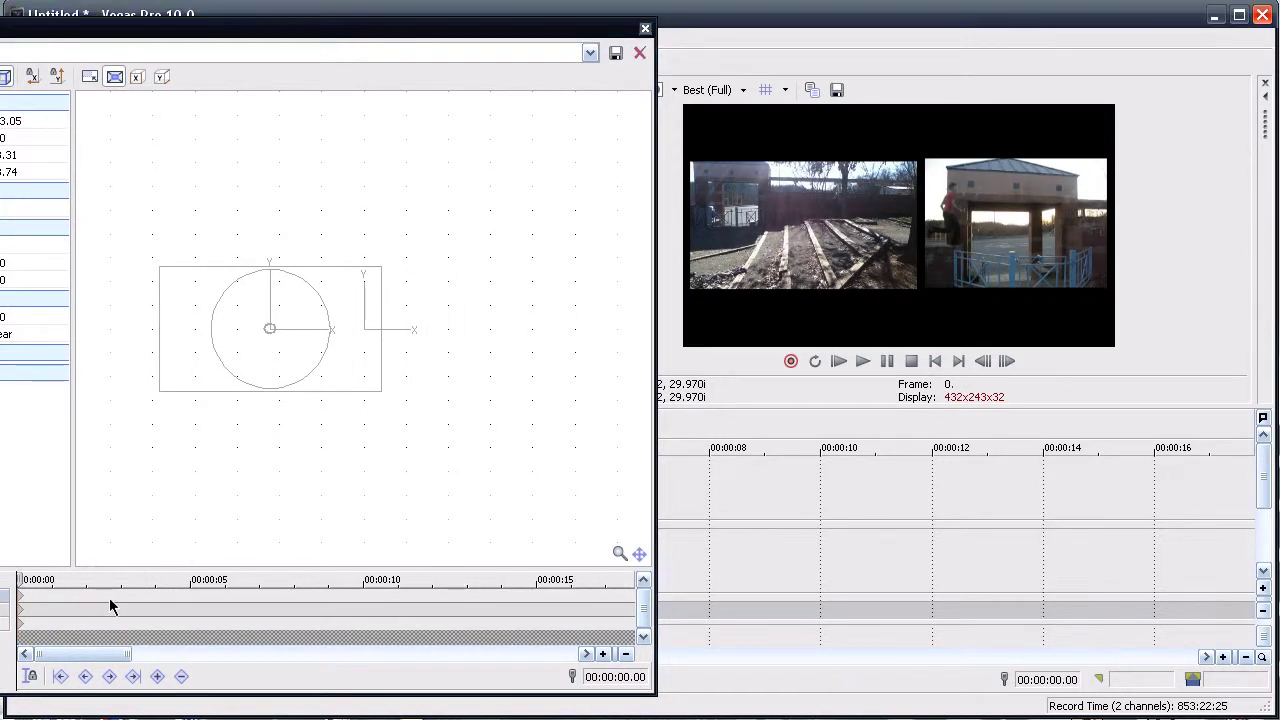
mouse_move(460, 38)
mouse_down()
mouse_move(457, 23)
mouse_move(470, 22)
mouse_up()
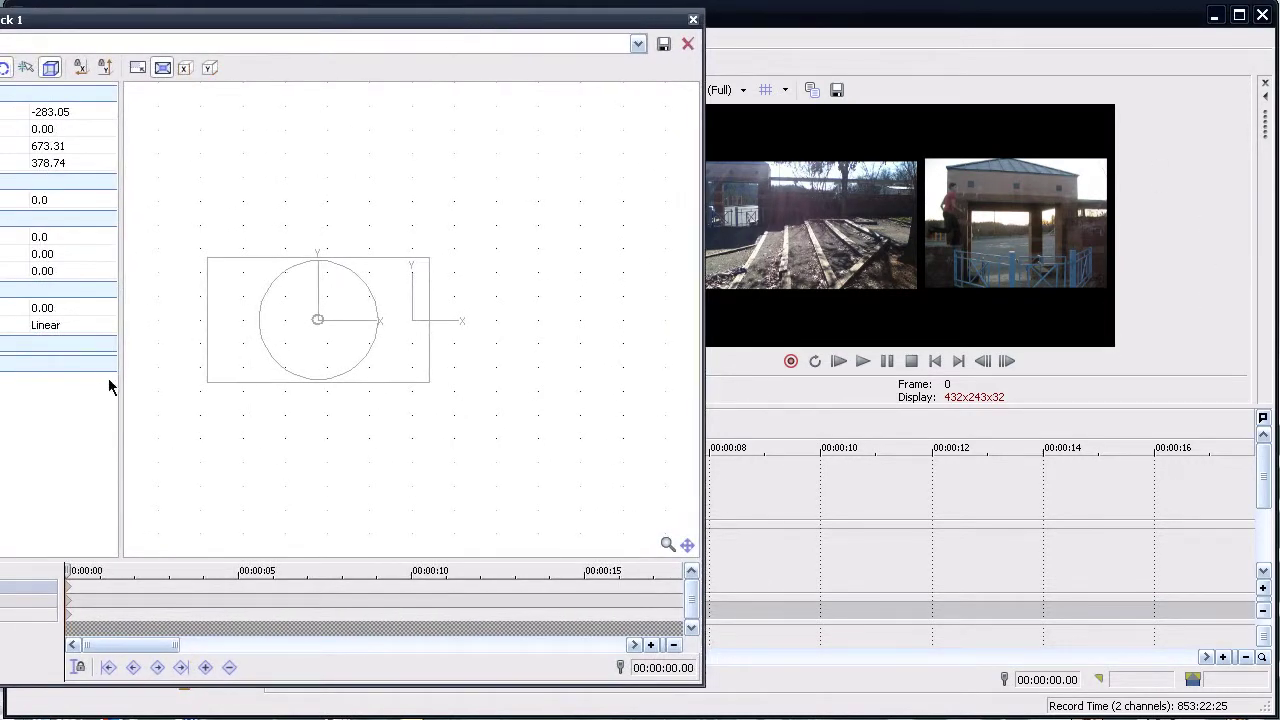
mouse_move(65, 570)
mouse_down()
mouse_move(174, 570)
mouse_move(67, 570)
mouse_up()
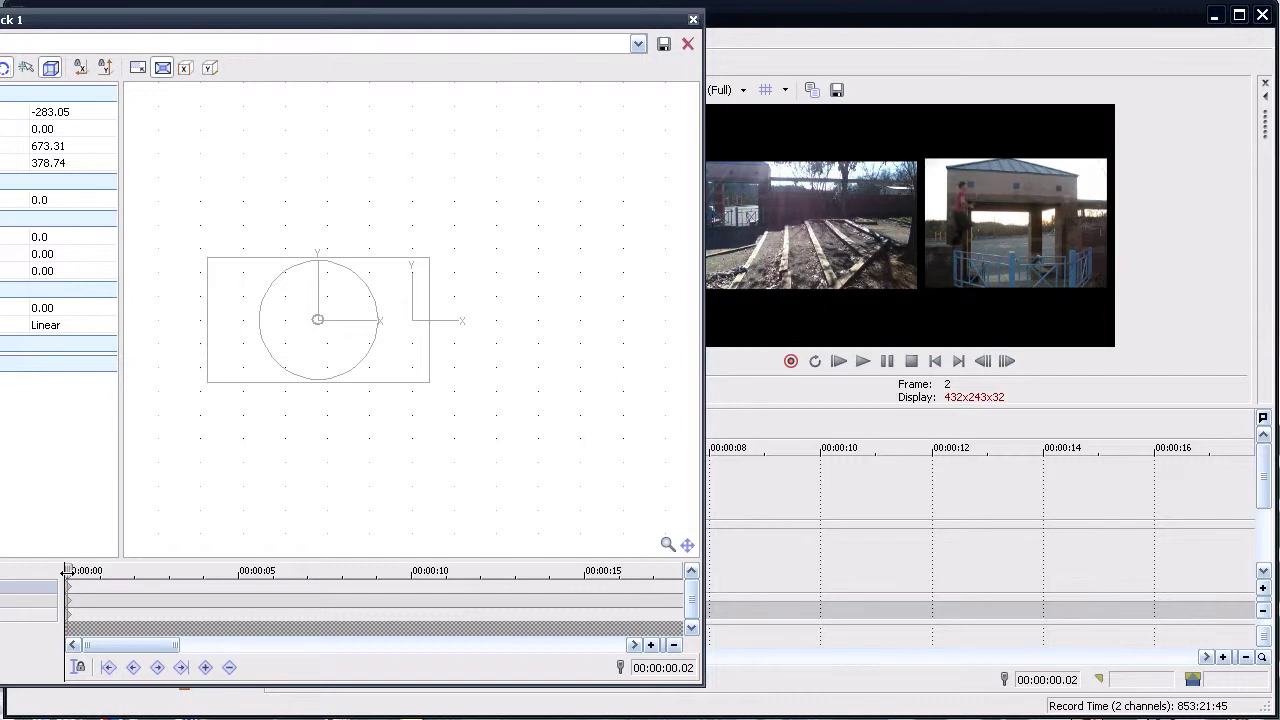
drag(66, 570, 121, 570)
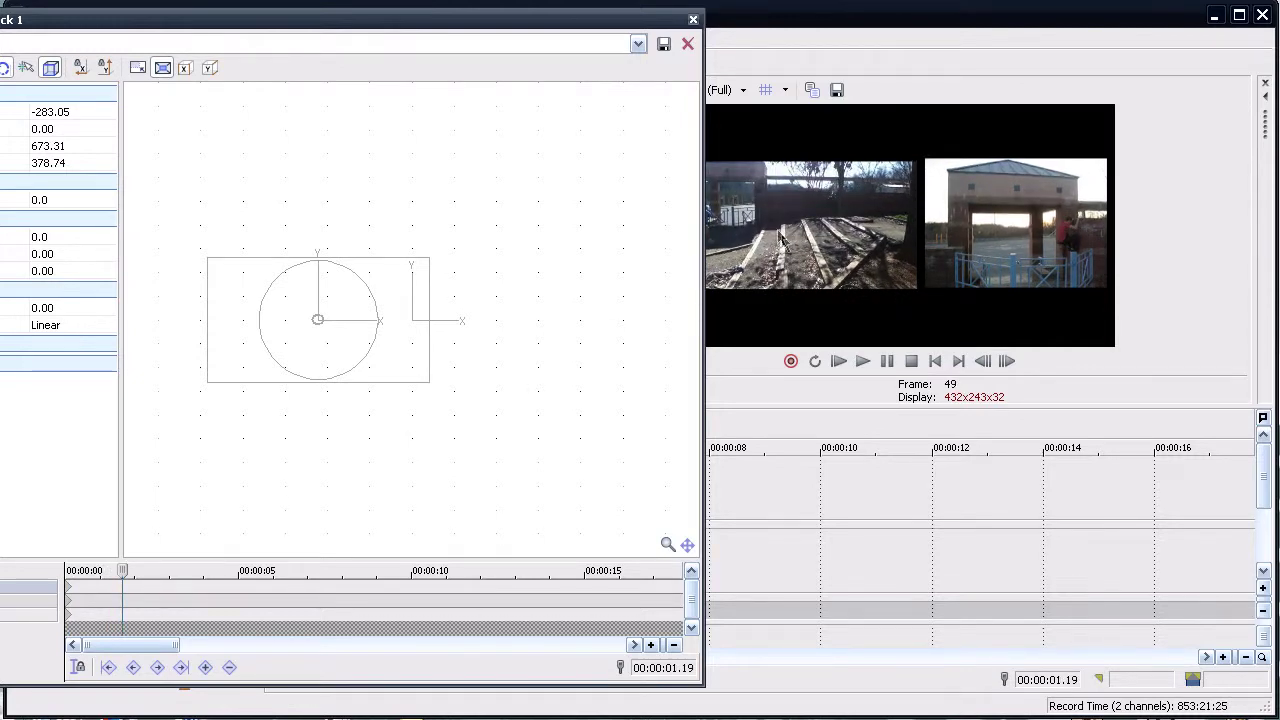
drag(430, 382, 622, 459)
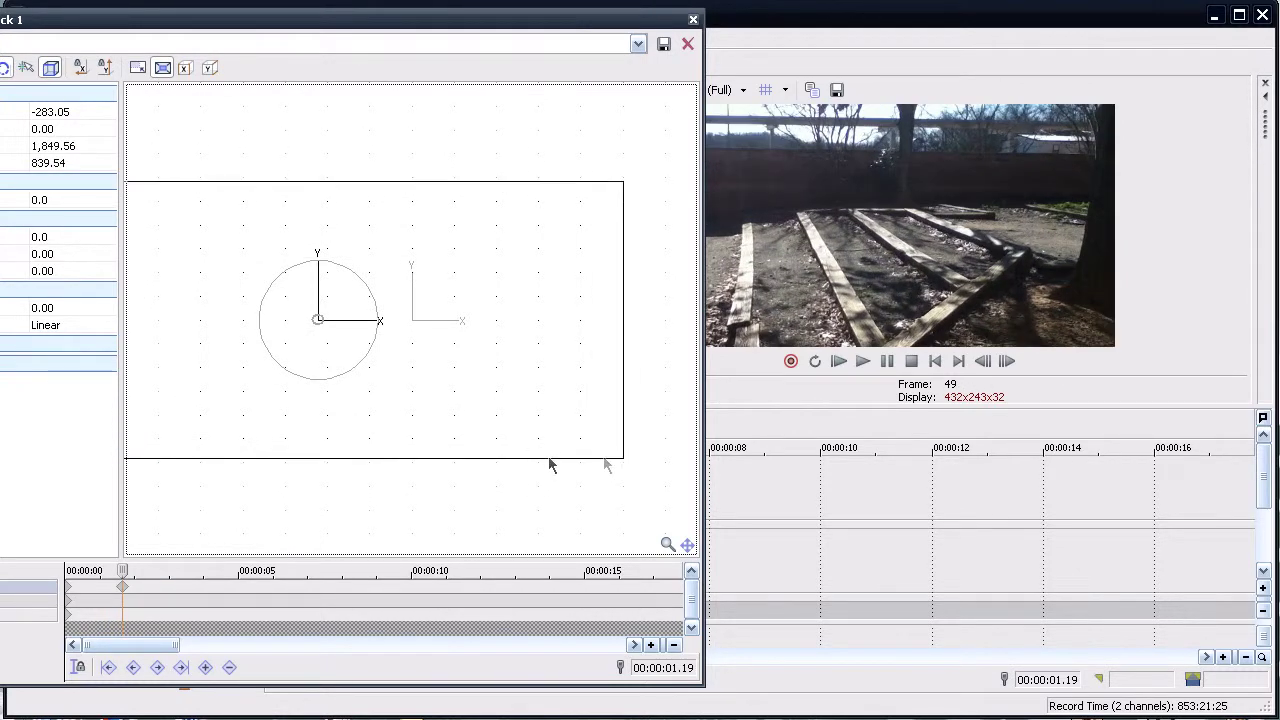
click(67, 572)
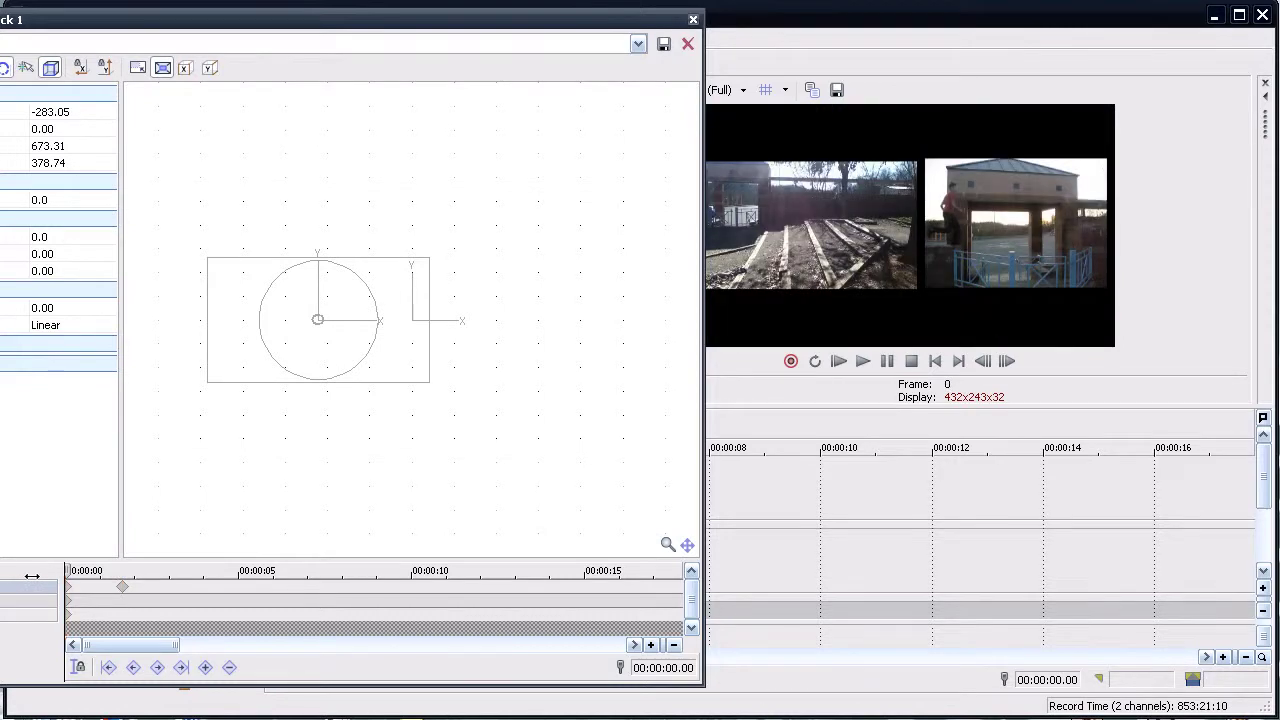
drag(67, 572, 134, 570)
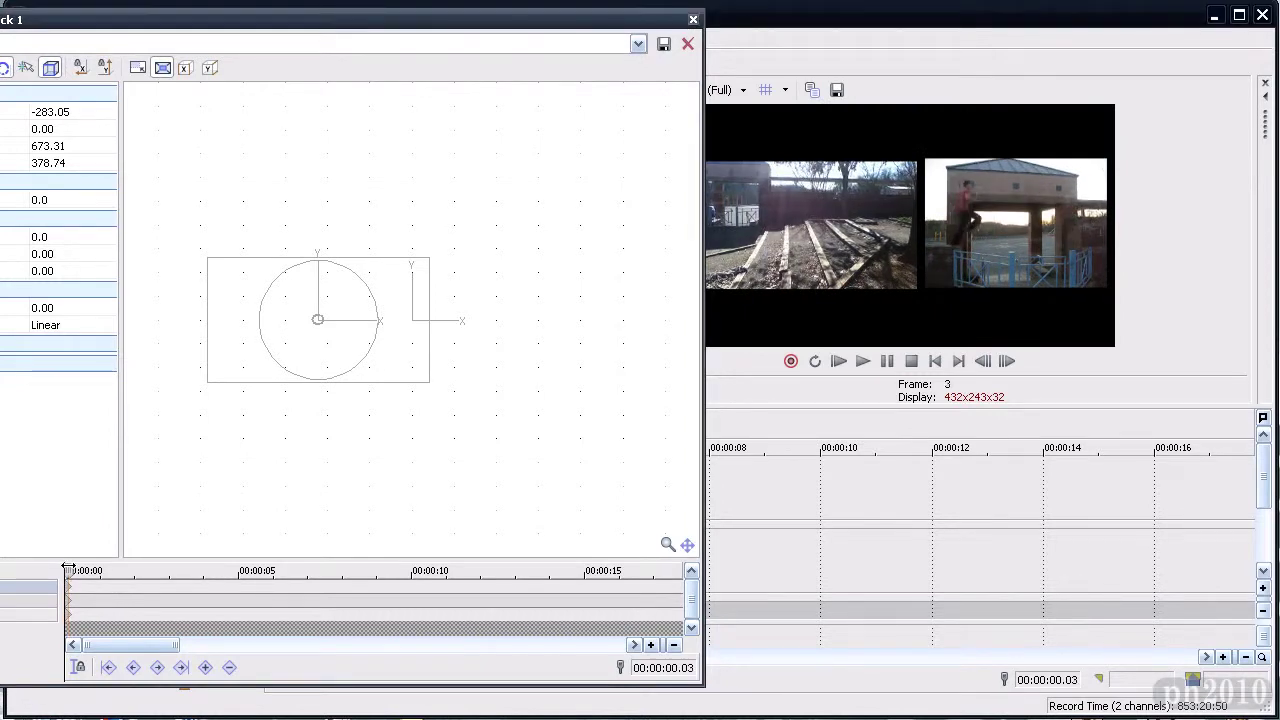
drag(70, 568, 132, 558)
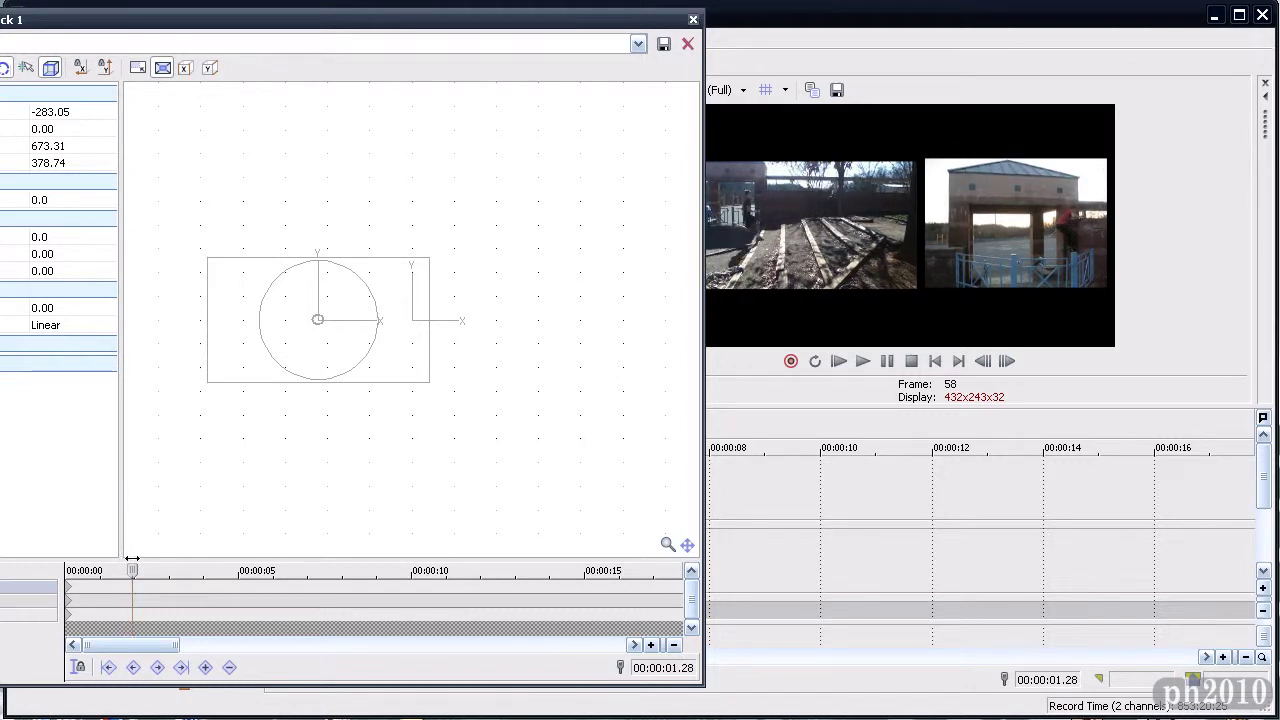
Create a keyframe at 00:00:01.28 holding the 673.31 by 378.74 framing, then return to start.
click(206, 668)
mouse_move(130, 570)
mouse_down()
mouse_move(57, 571)
mouse_move(168, 565)
mouse_move(148, 563)
mouse_up()
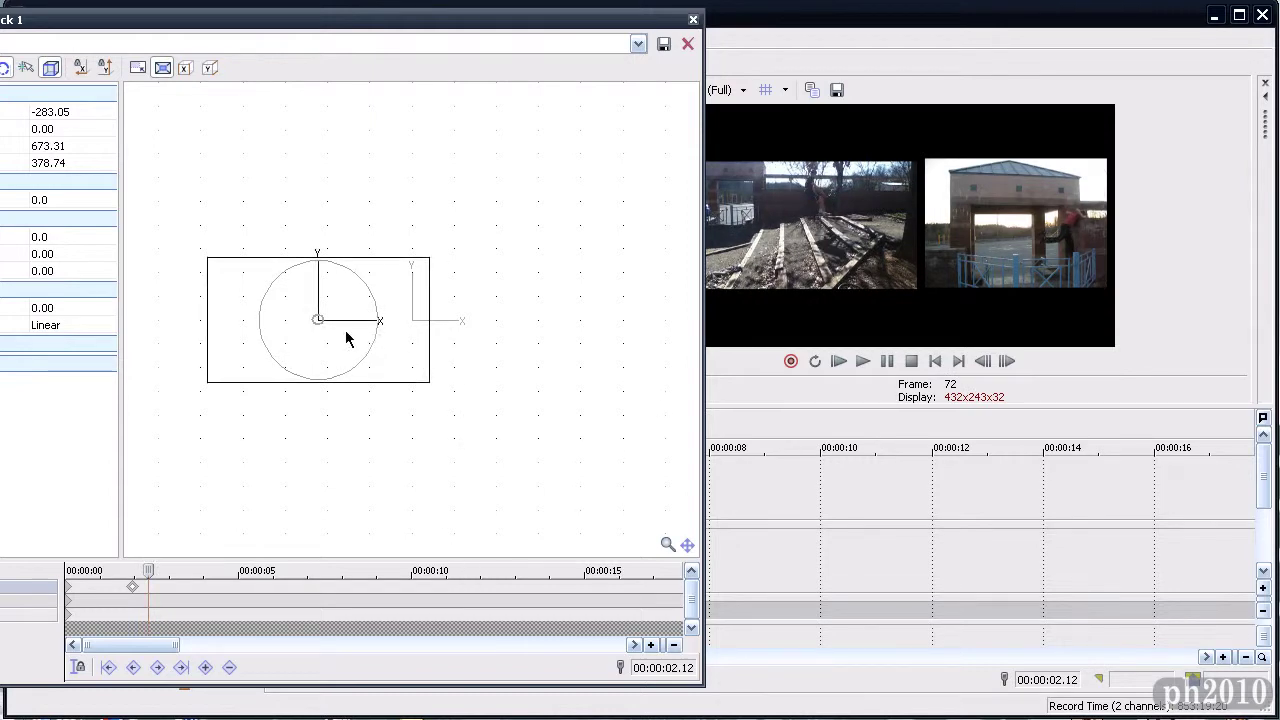
At 00:00:02.12, enlarge and recentre the top clip's frame to 1,324.82 by 781.82.
drag(316, 322, 328, 320)
drag(441, 380, 500, 426)
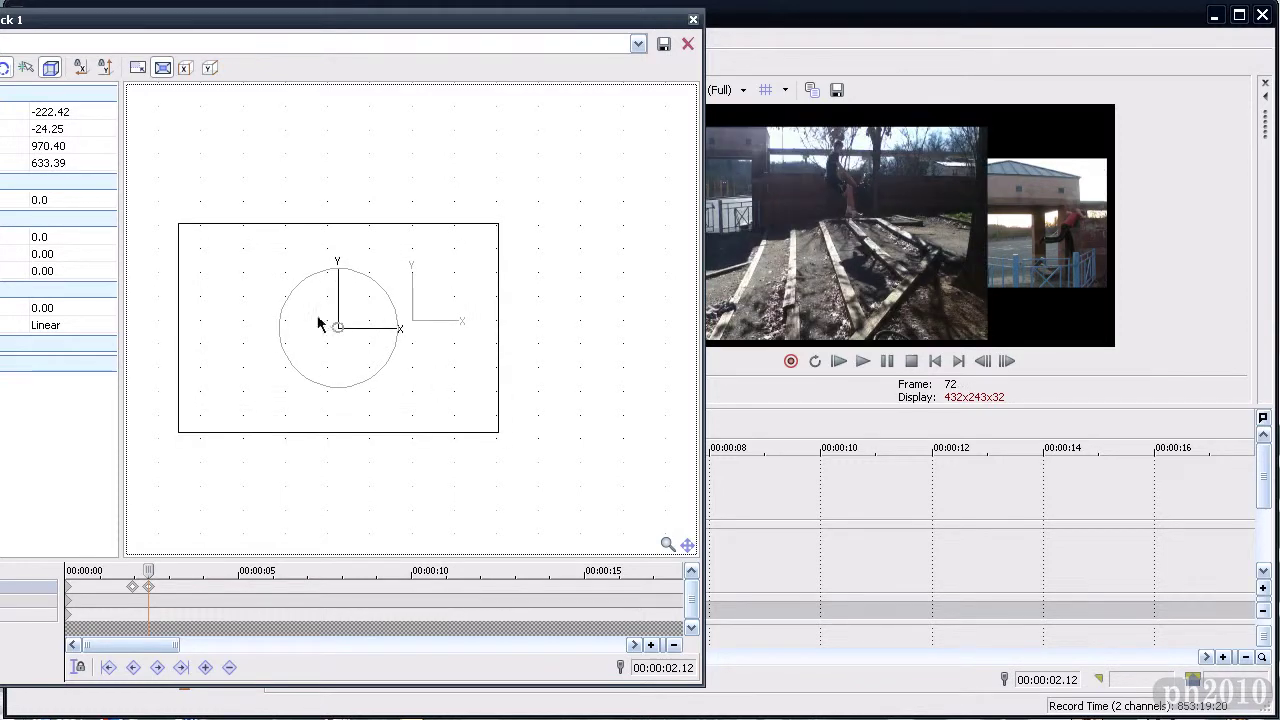
drag(334, 326, 365, 321)
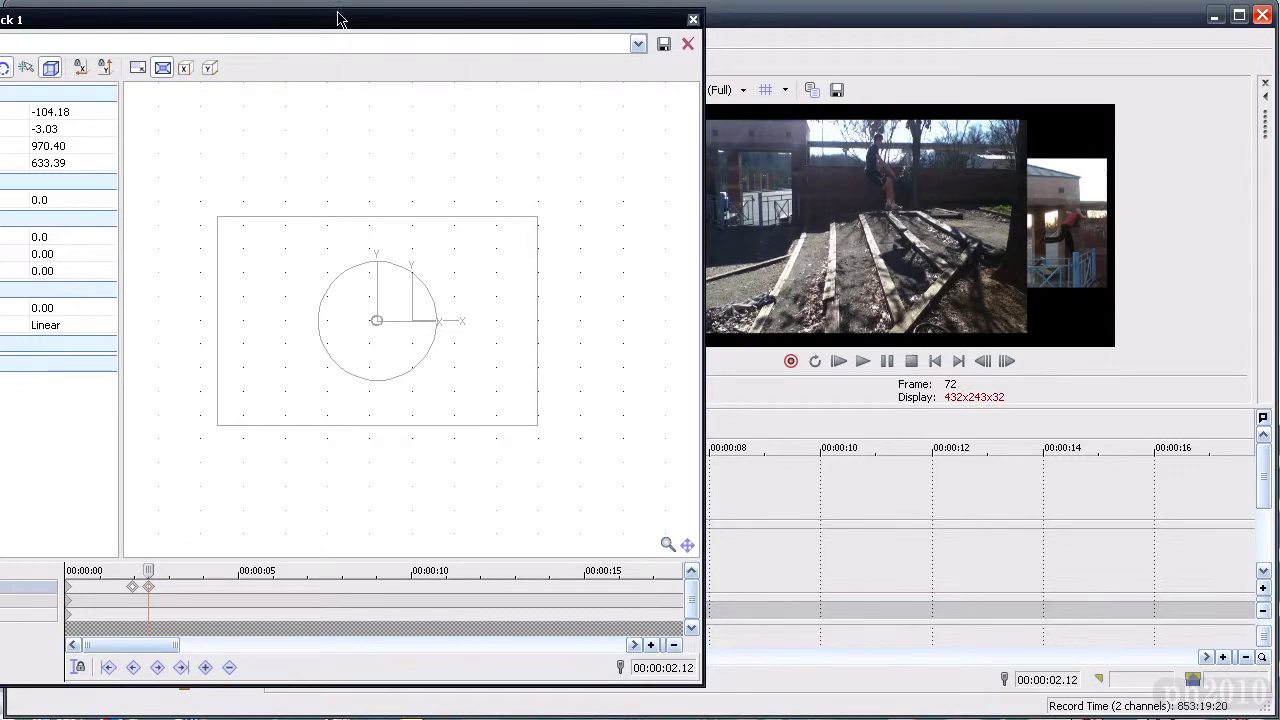
drag(337, 17, 180, 2)
drag(220, 297, 201, 286)
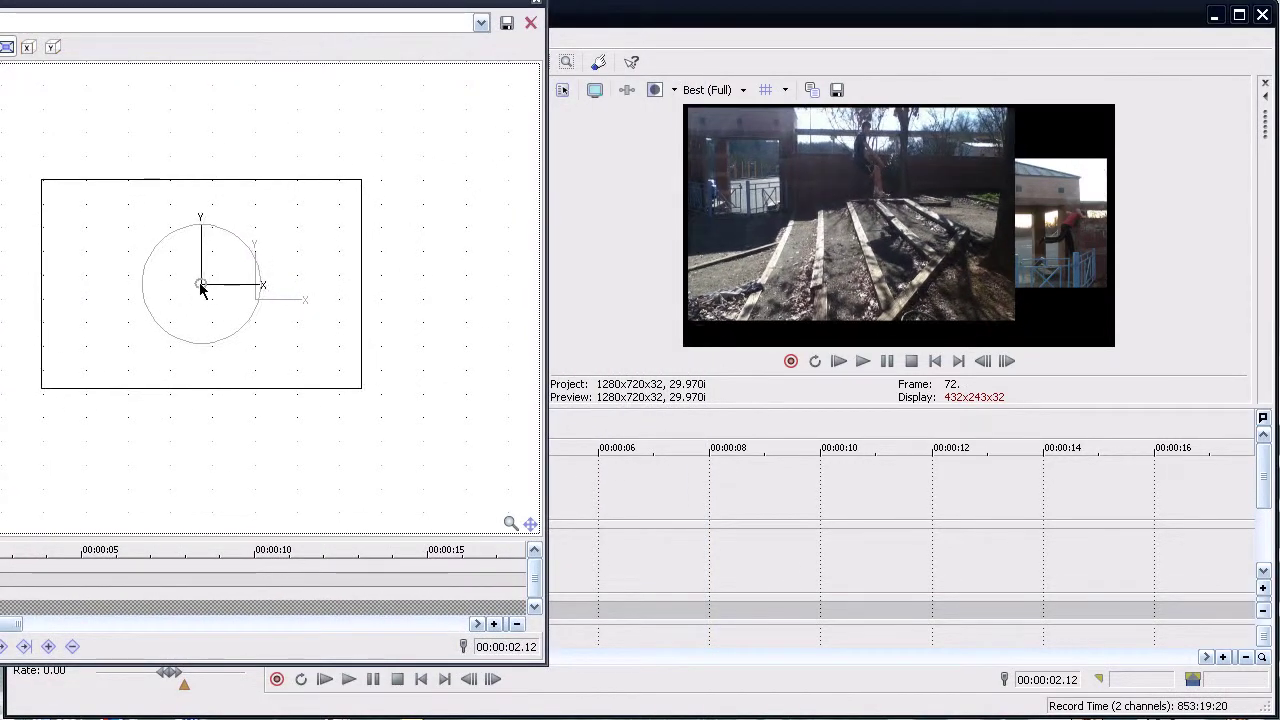
drag(362, 390, 400, 402)
drag(197, 7, 264, 23)
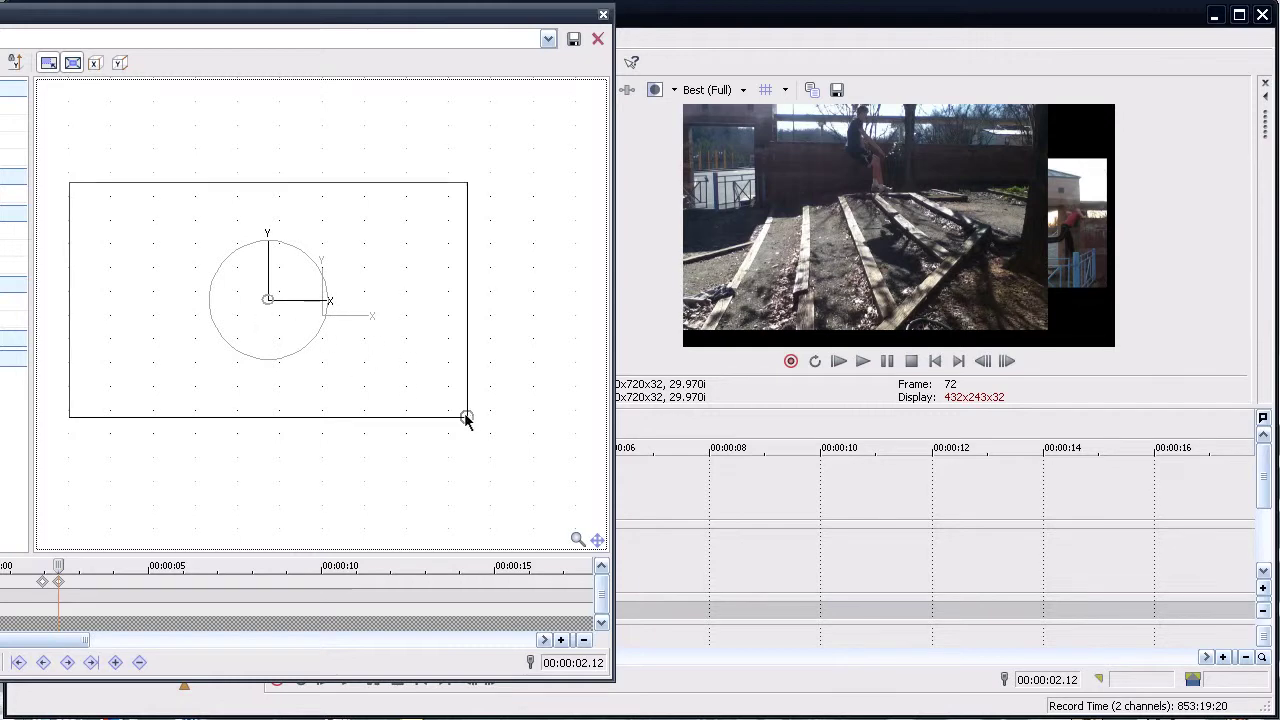
drag(465, 418, 487, 428)
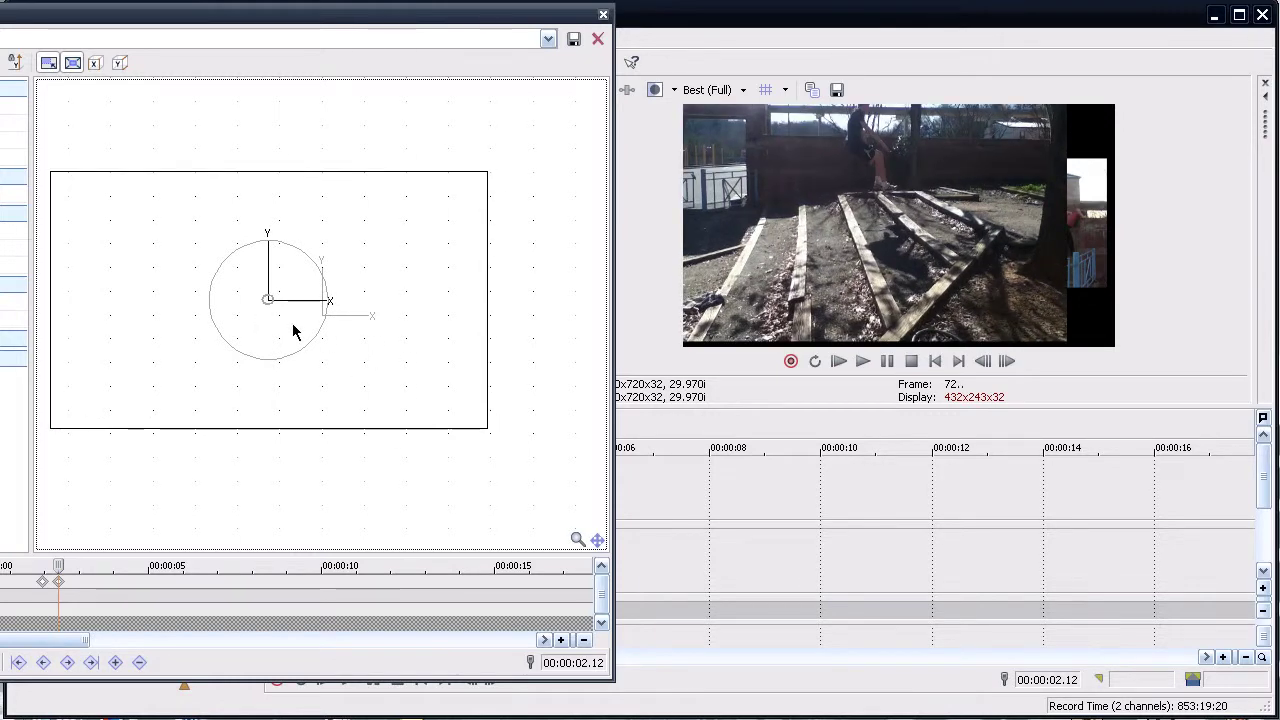
drag(267, 301, 318, 308)
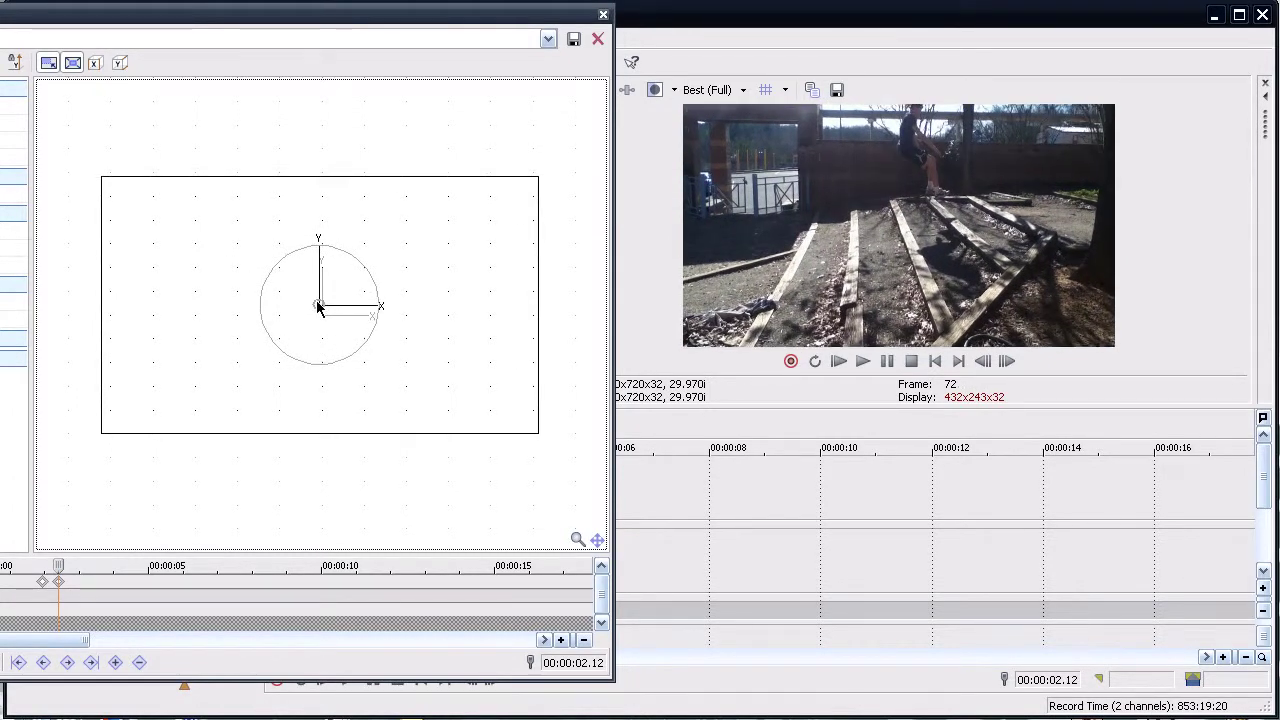
drag(463, 24, 568, 6)
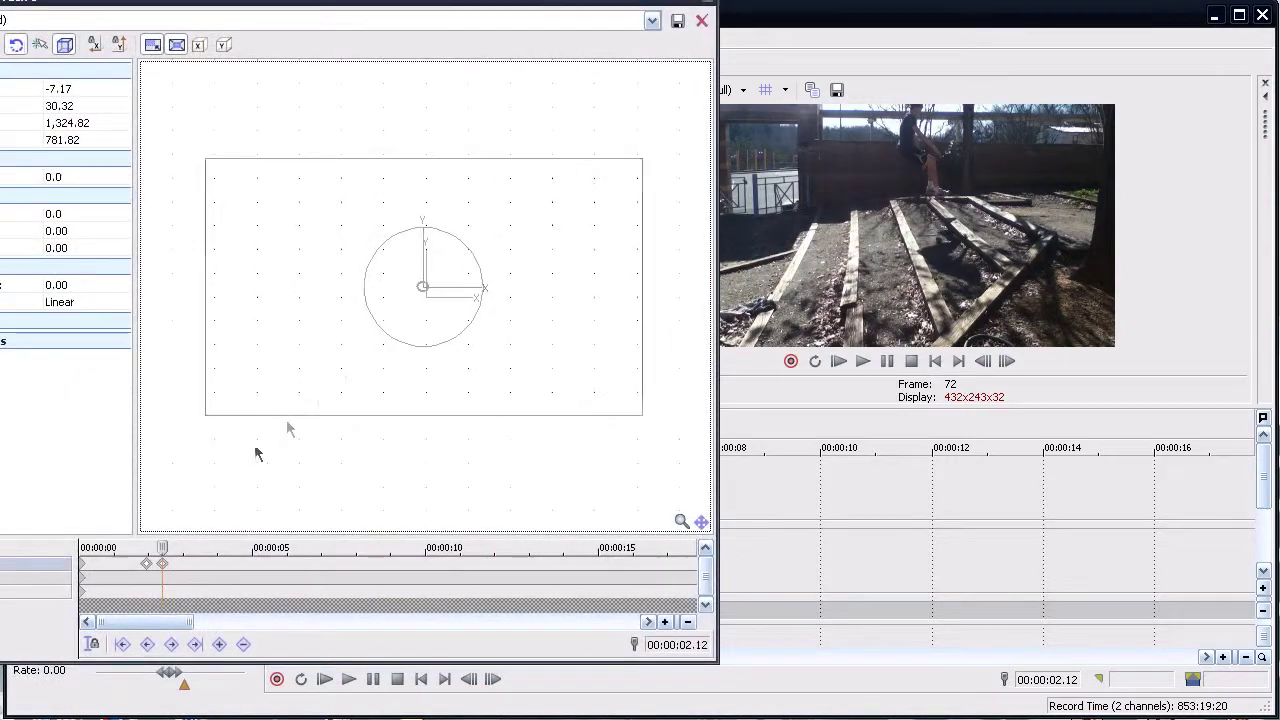
Scrub across the keyframes to preview the zoom-out, then close Track Motion with Alt+F4.
drag(157, 548, 67, 560)
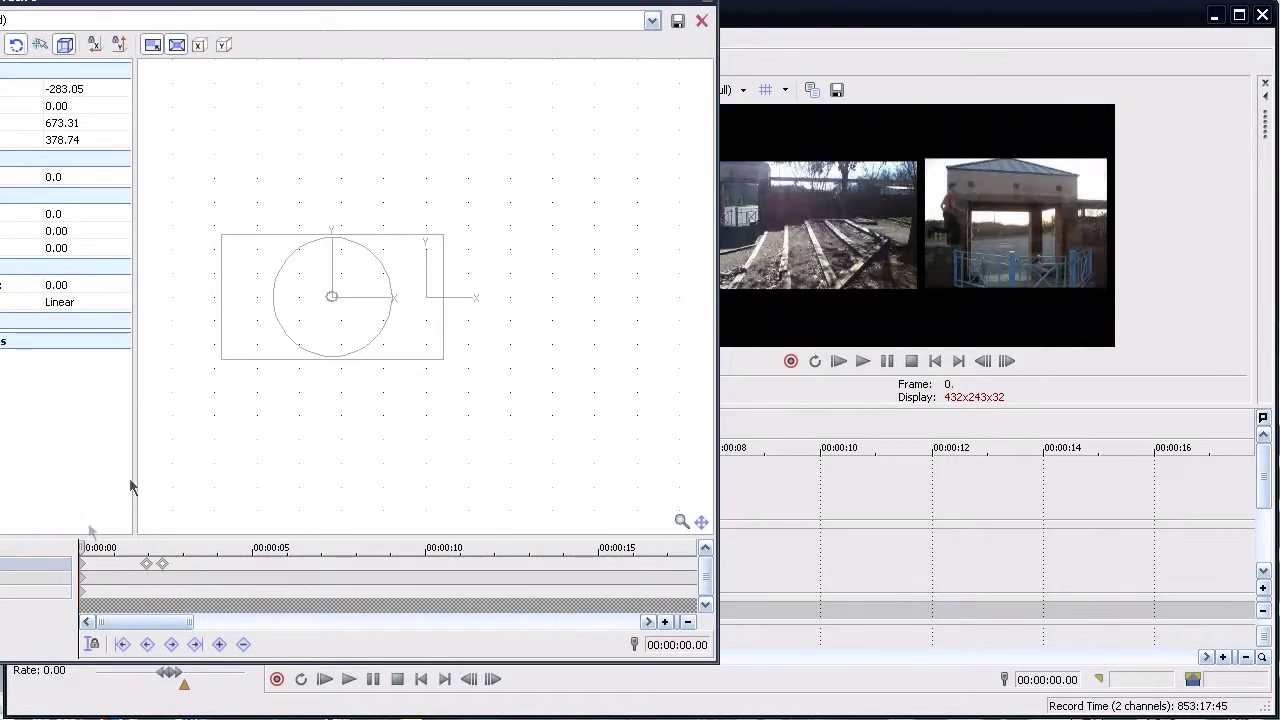
drag(214, 19, 179, 0)
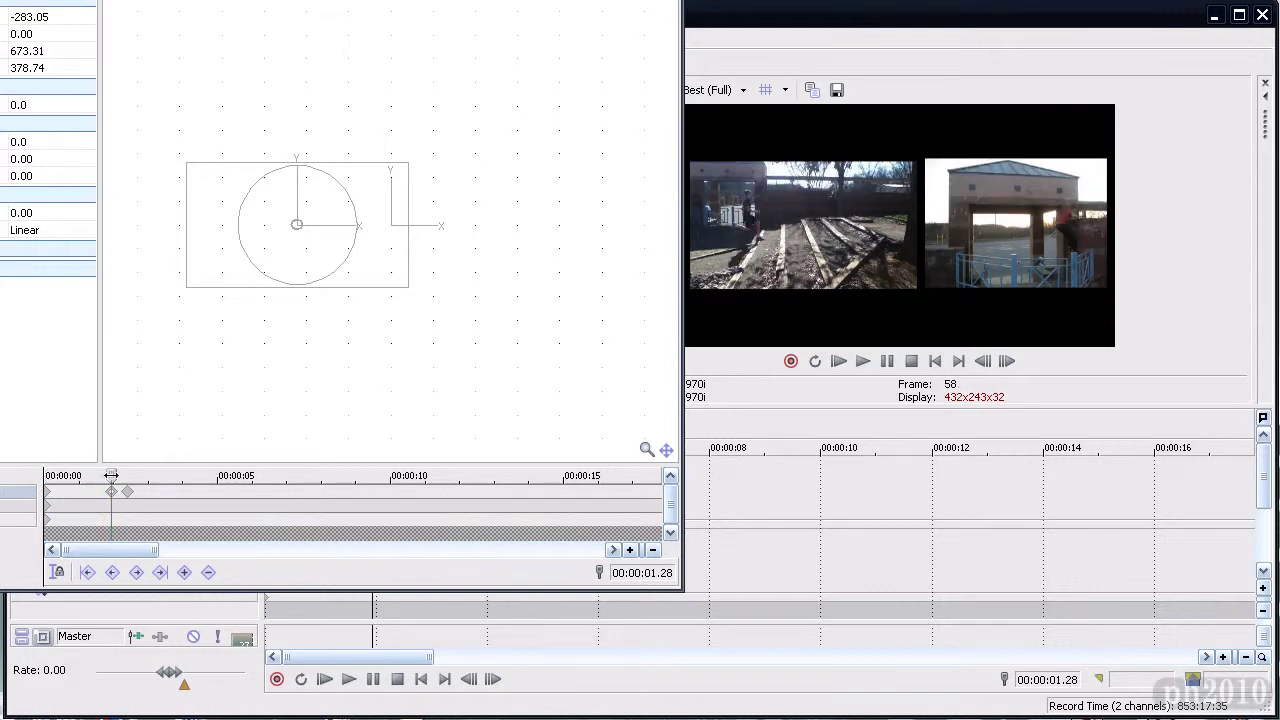
drag(82, 475, 134, 476)
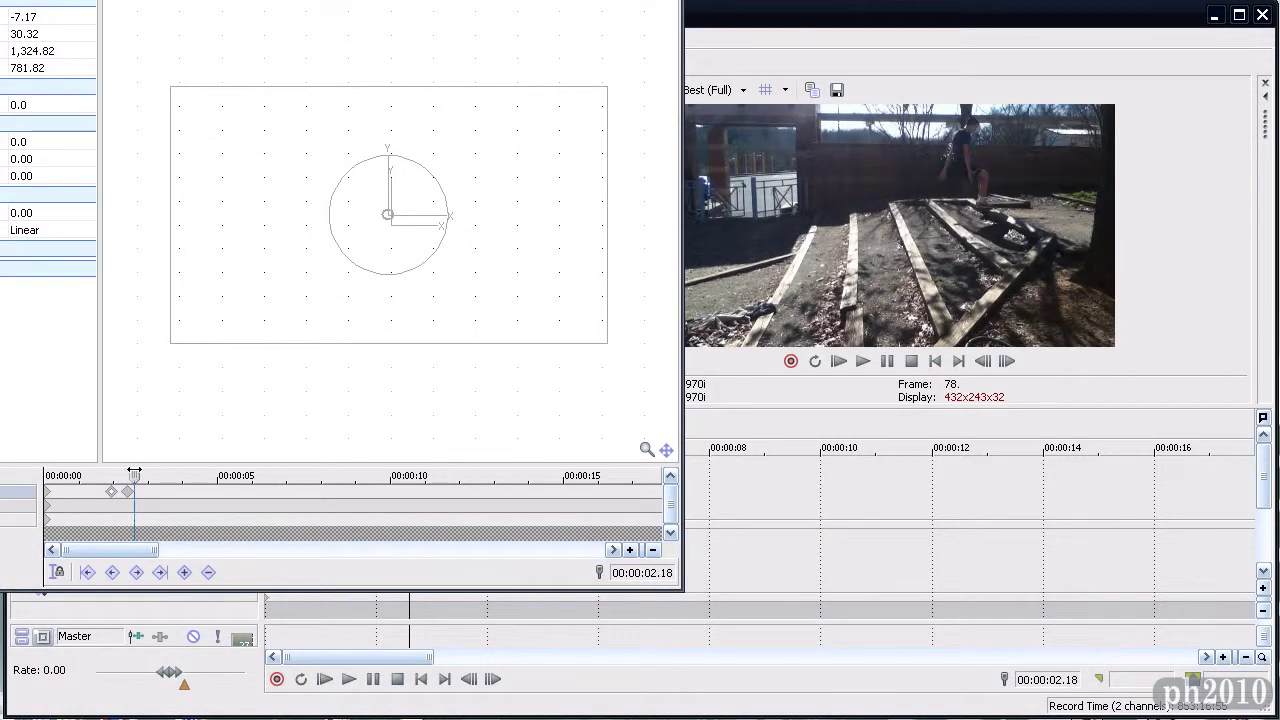
key(alt+F4)
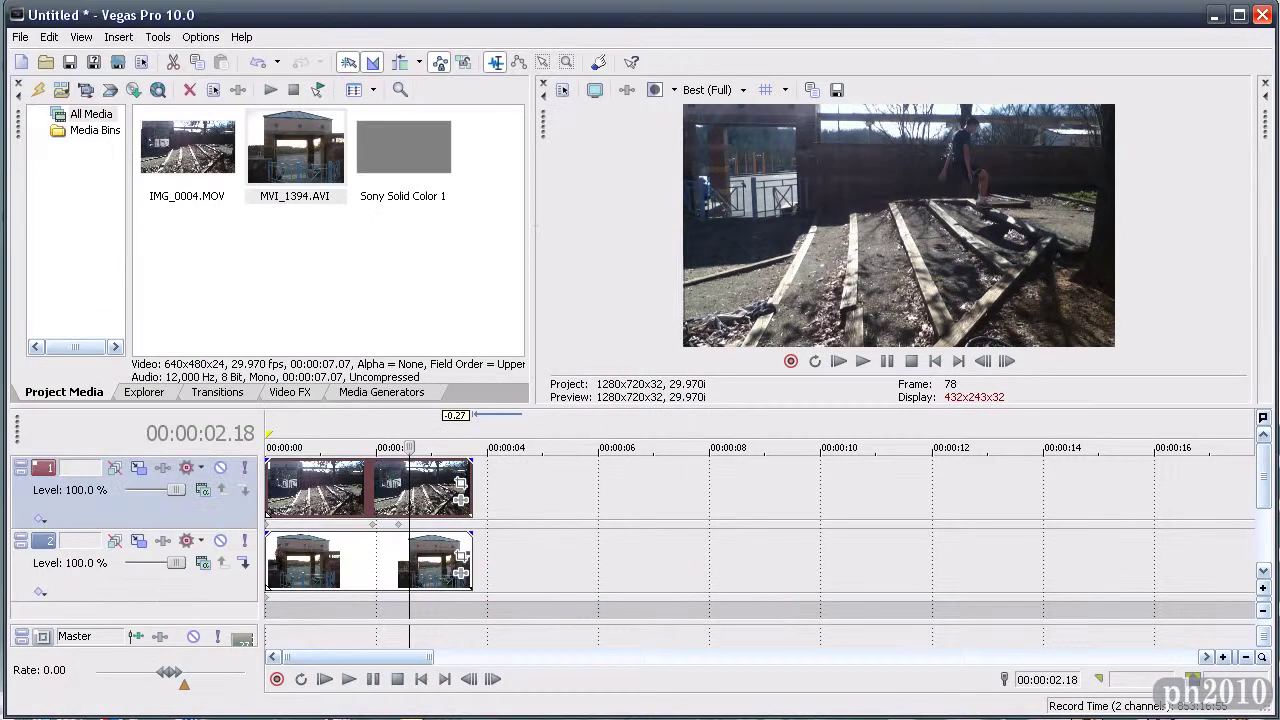
click(351, 525)
key(space)
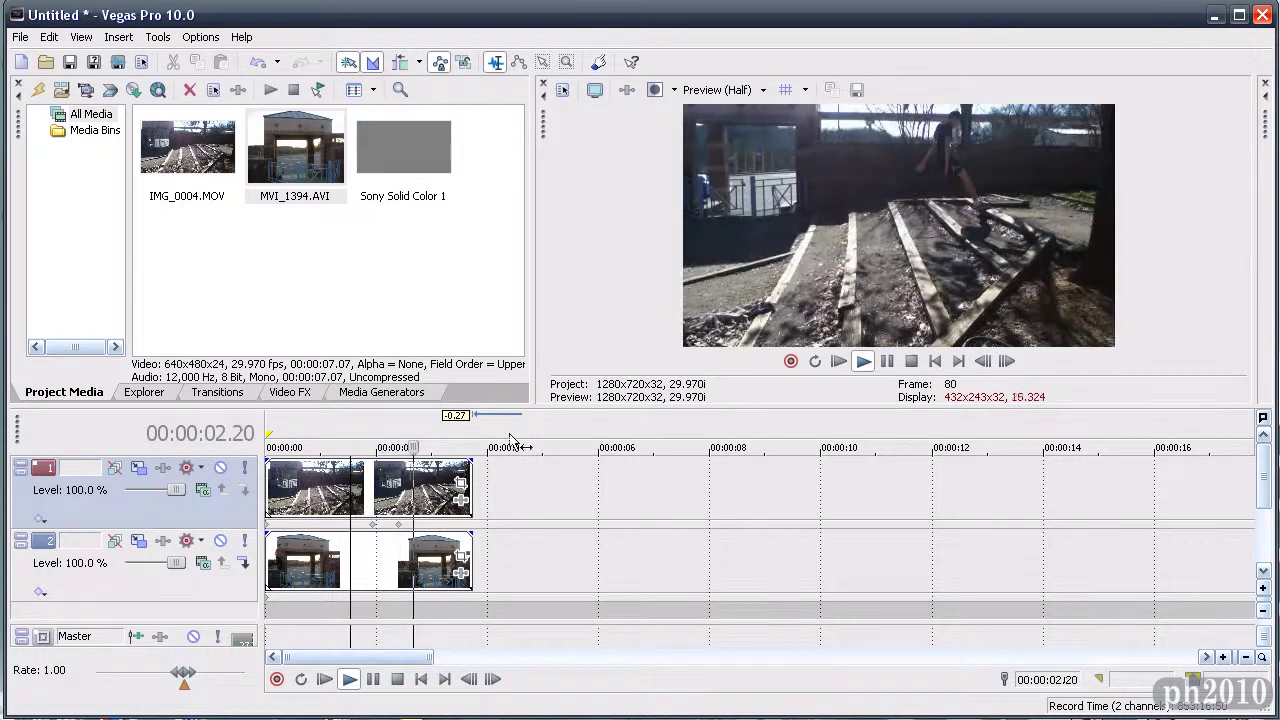
click(373, 530)
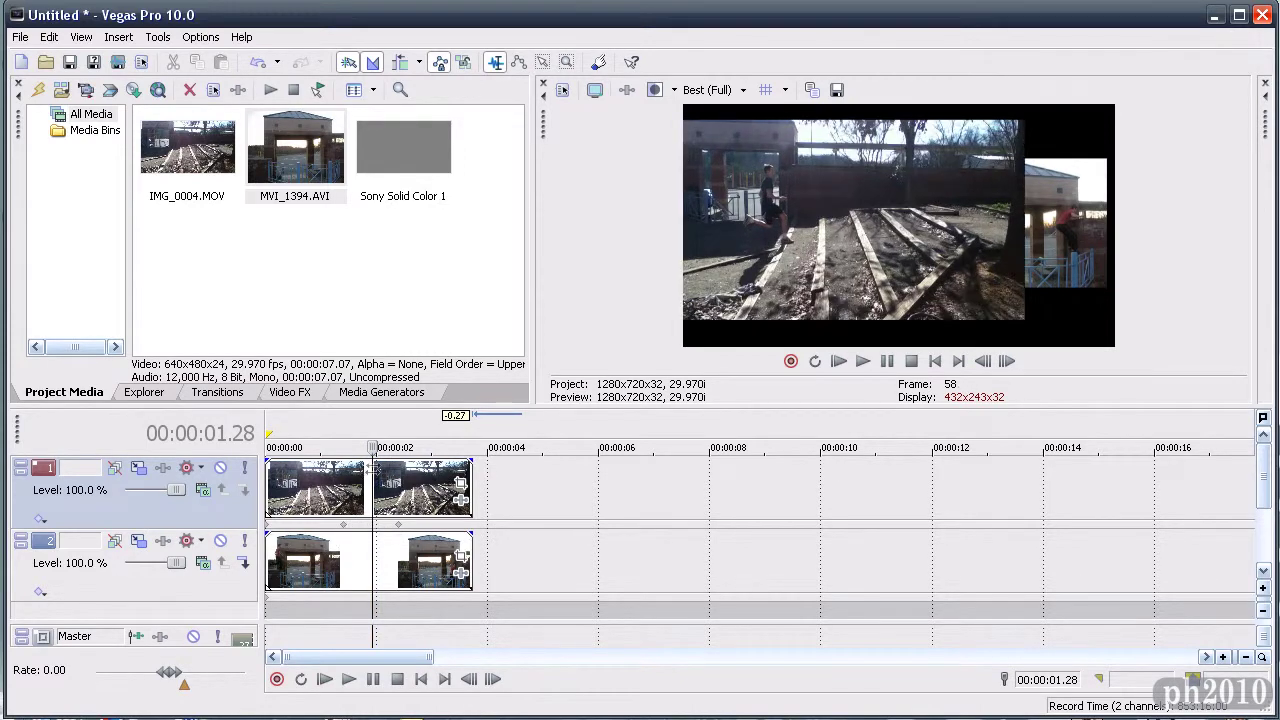
key(space)
click(338, 447)
drag(338, 447, 371, 447)
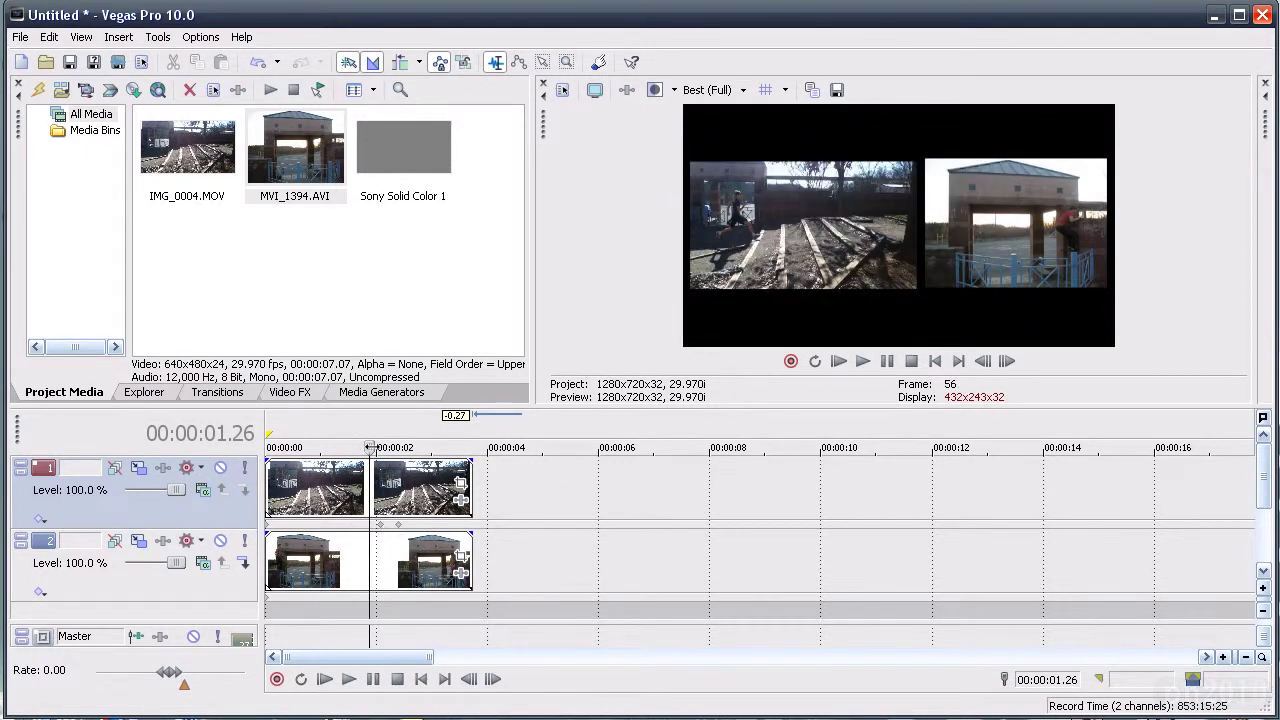
key(space)
mouse_move(377, 447)
mouse_down()
mouse_move(401, 447)
mouse_move(375, 447)
mouse_up()
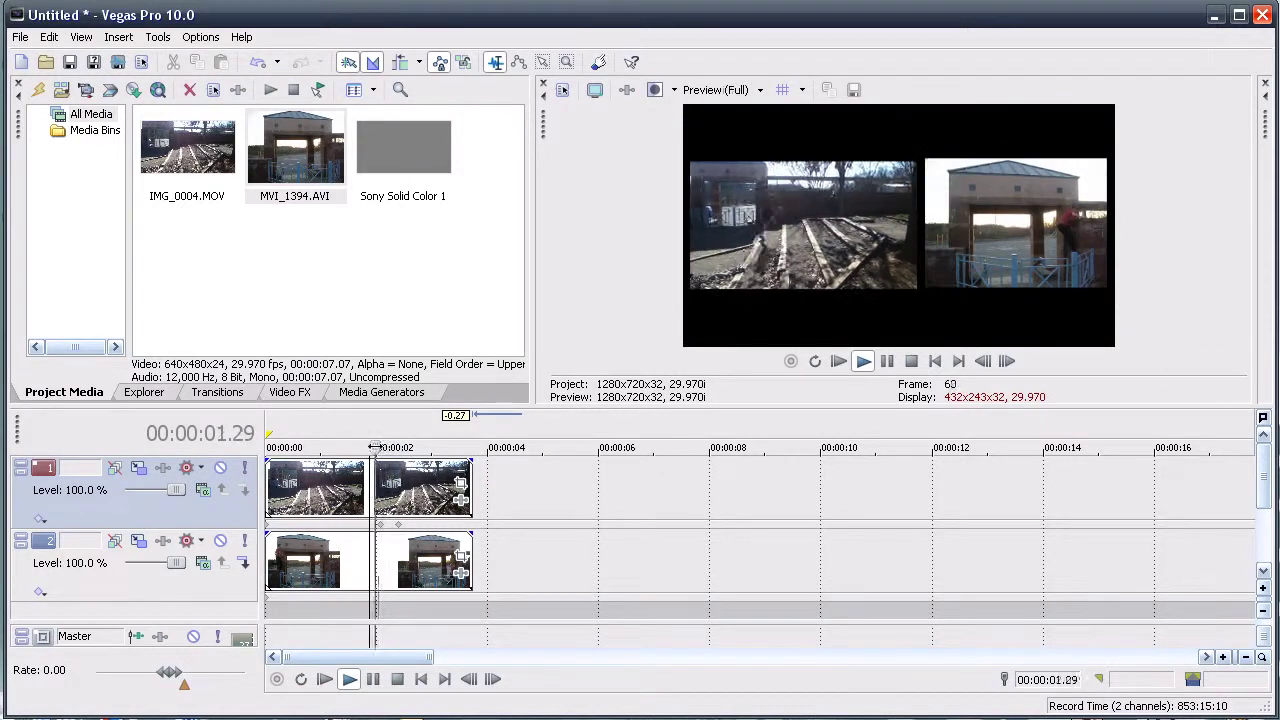
Set all three track 1 motion keyframes to Smooth interpolation.
right_click(399, 526)
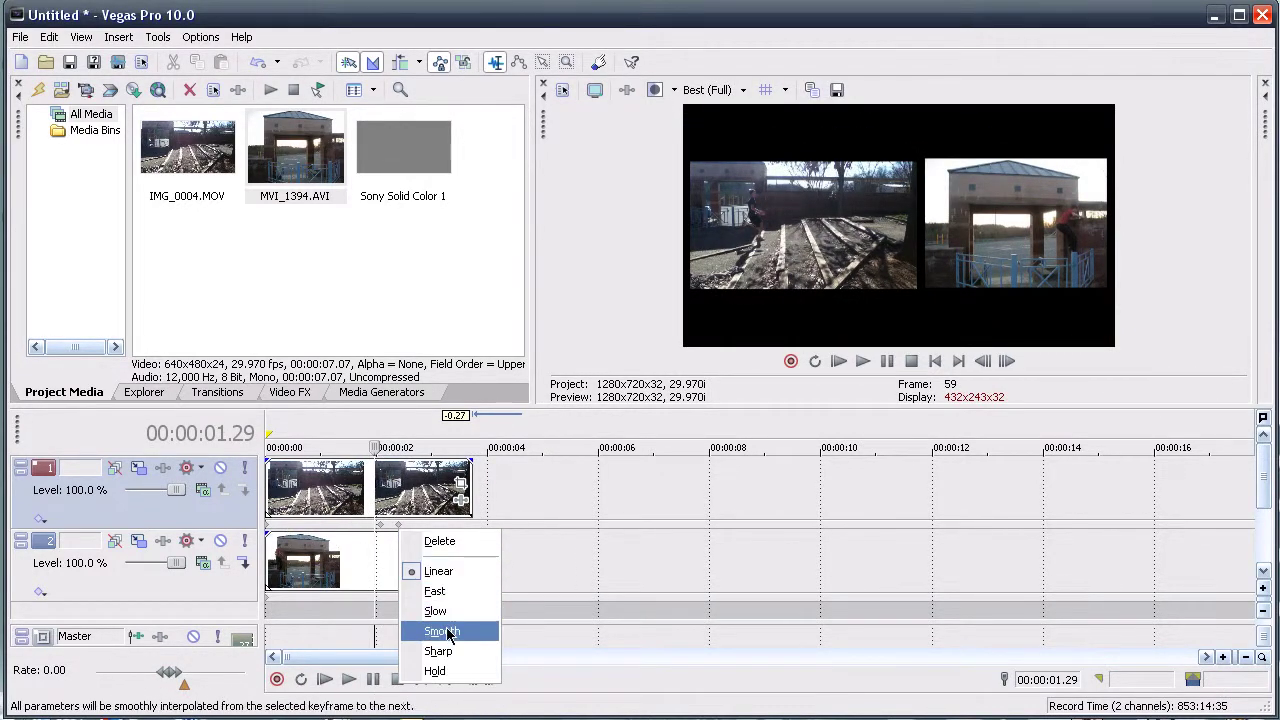
click(446, 632)
right_click(384, 531)
click(430, 632)
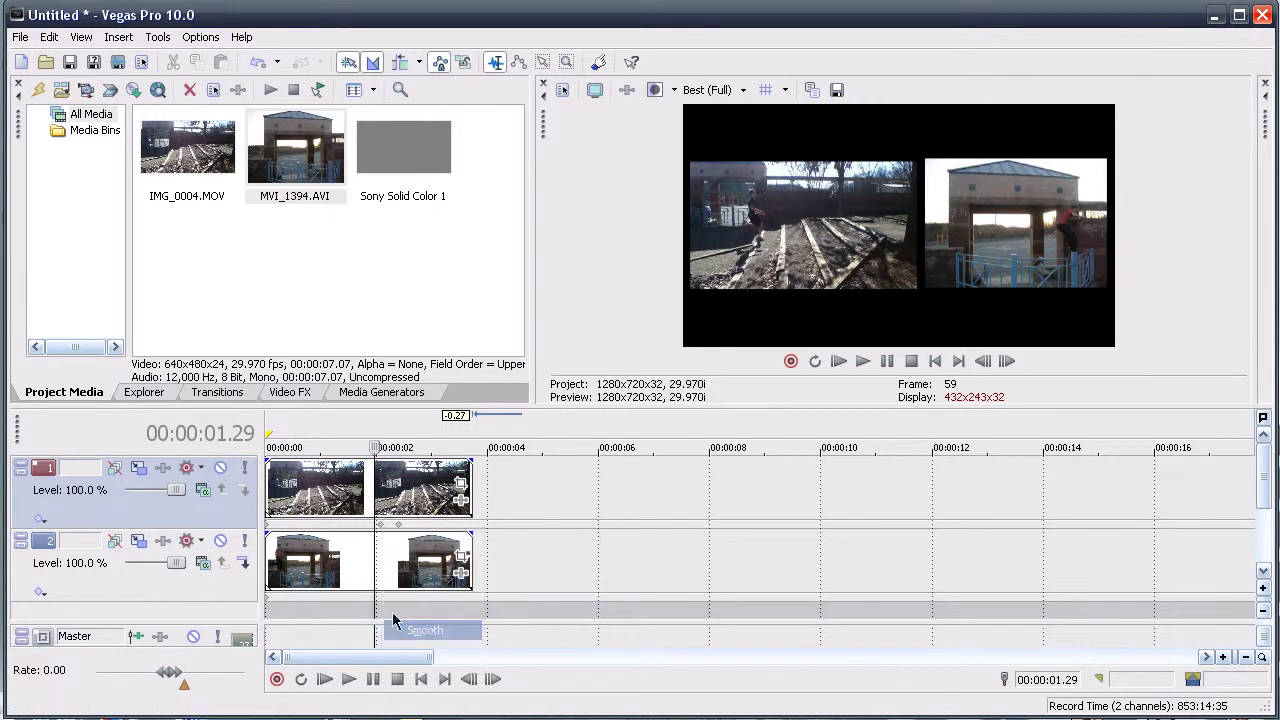
right_click(270, 530)
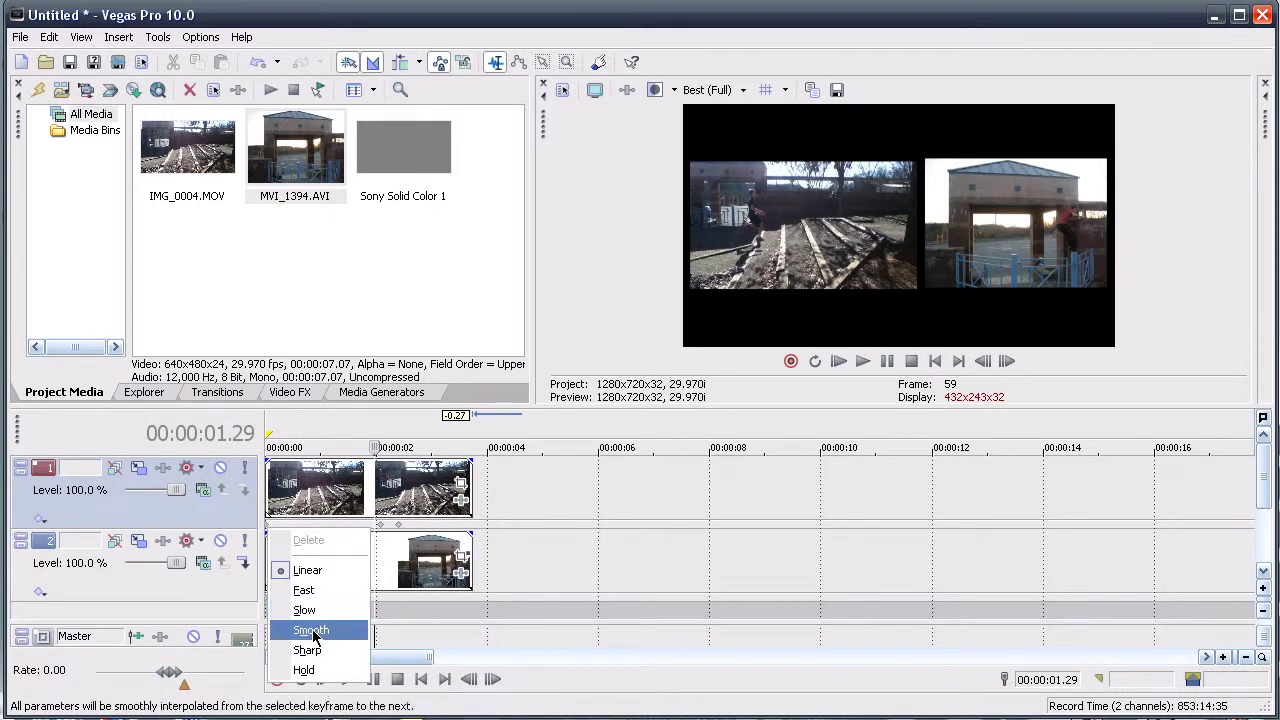
click(318, 627)
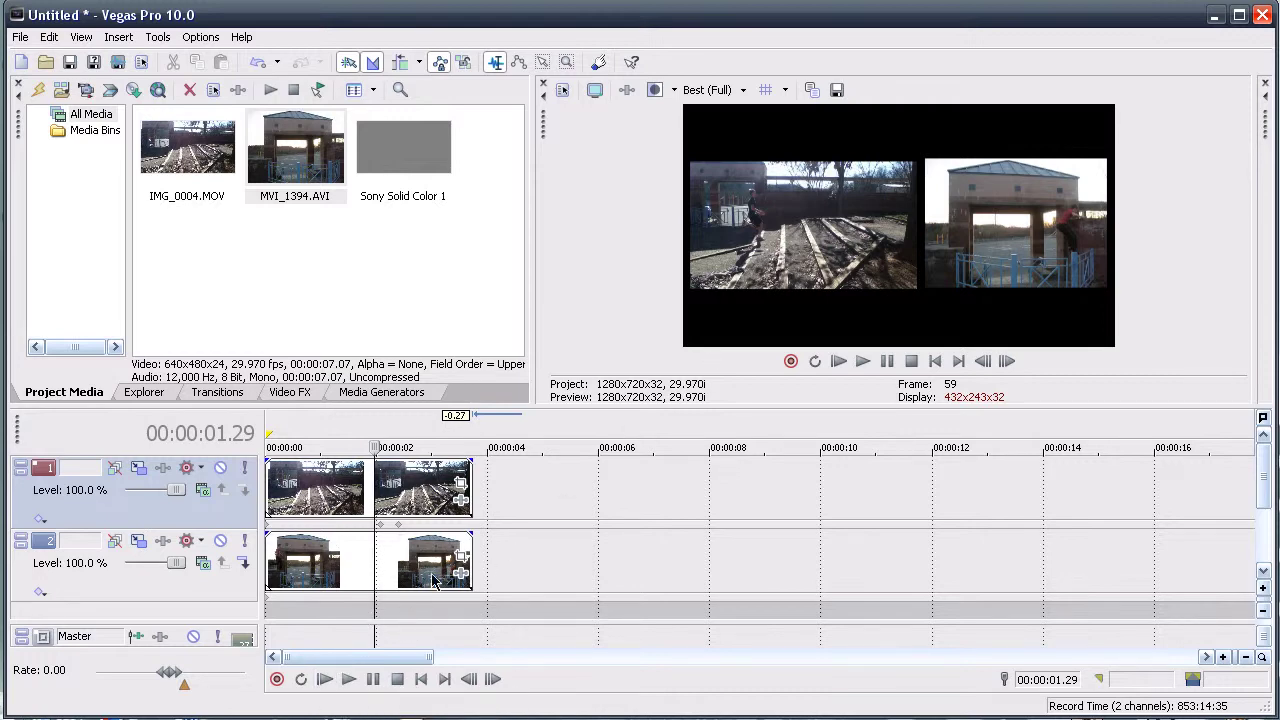
mouse_move(470, 463)
mouse_down()
mouse_move(370, 465)
mouse_move(470, 470)
mouse_up()
key(Home)
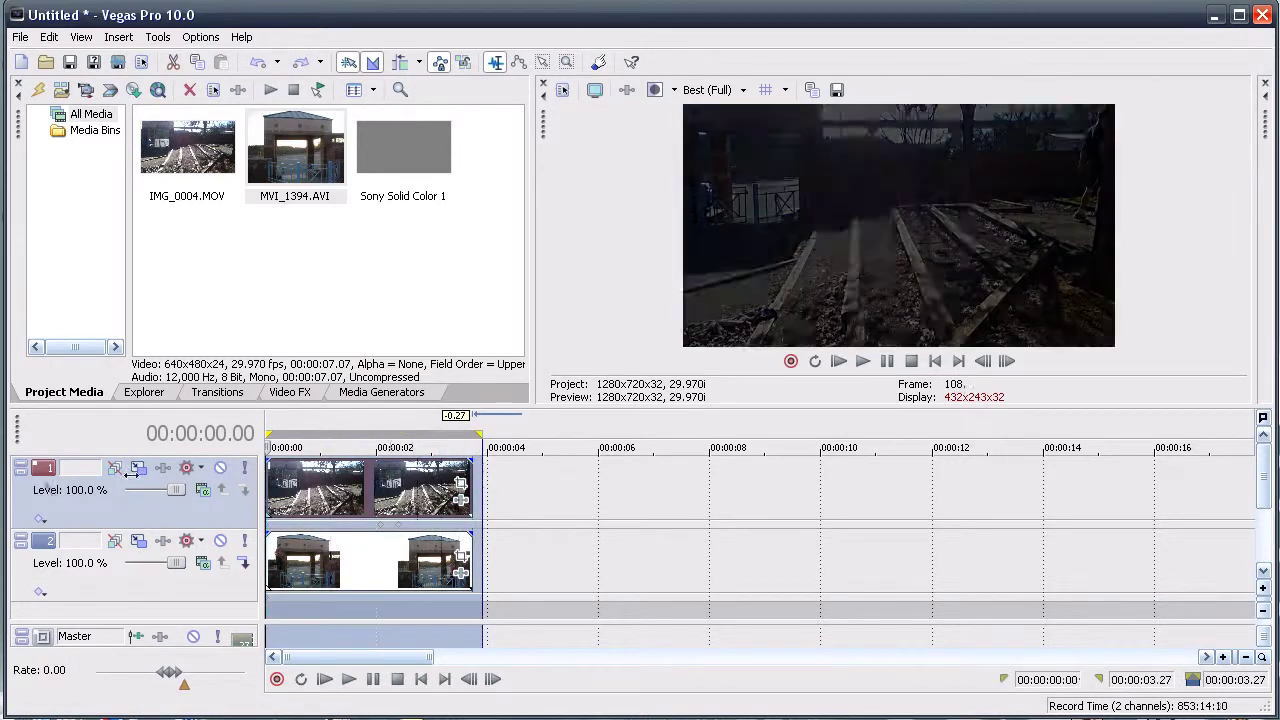
click(40, 484)
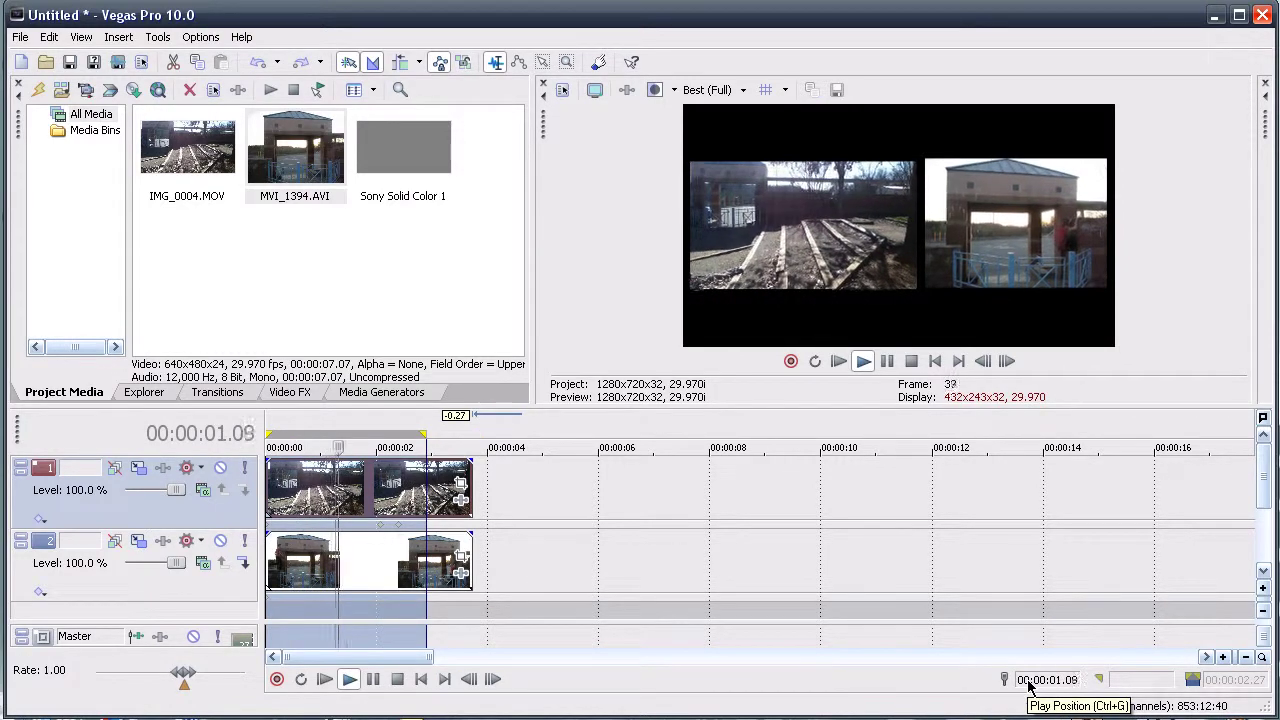
key(space)
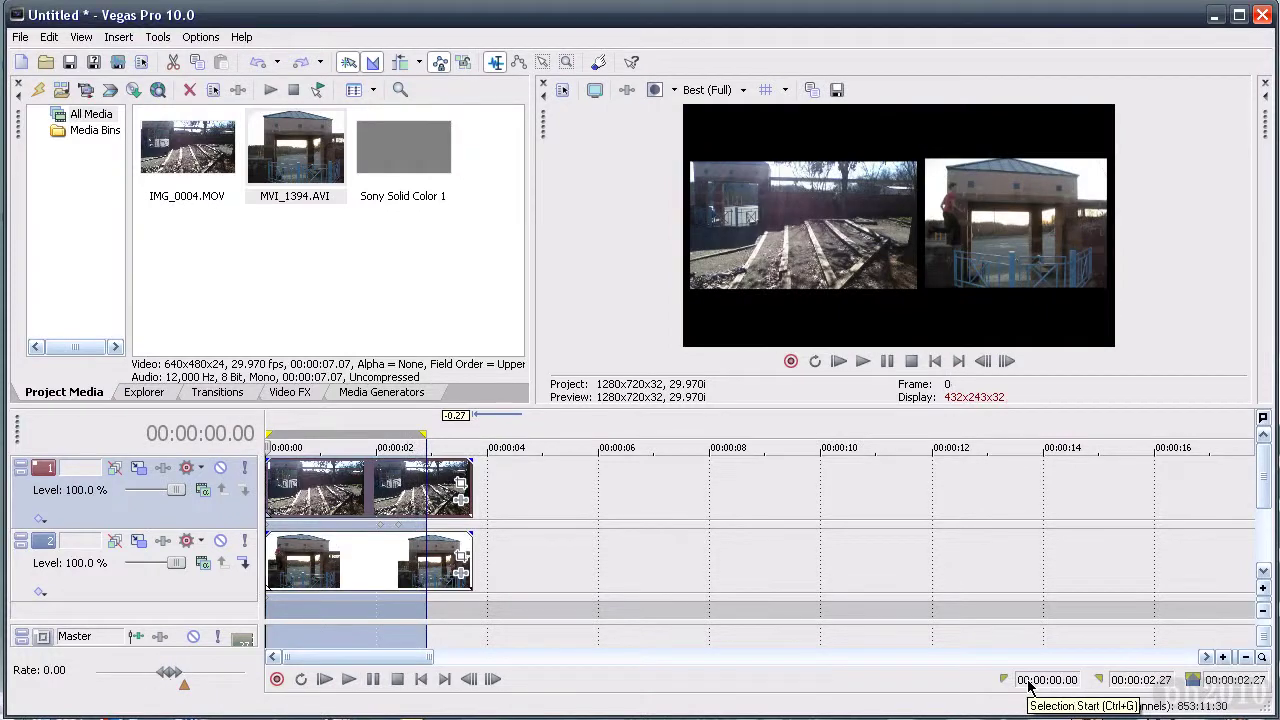
click(377, 530)
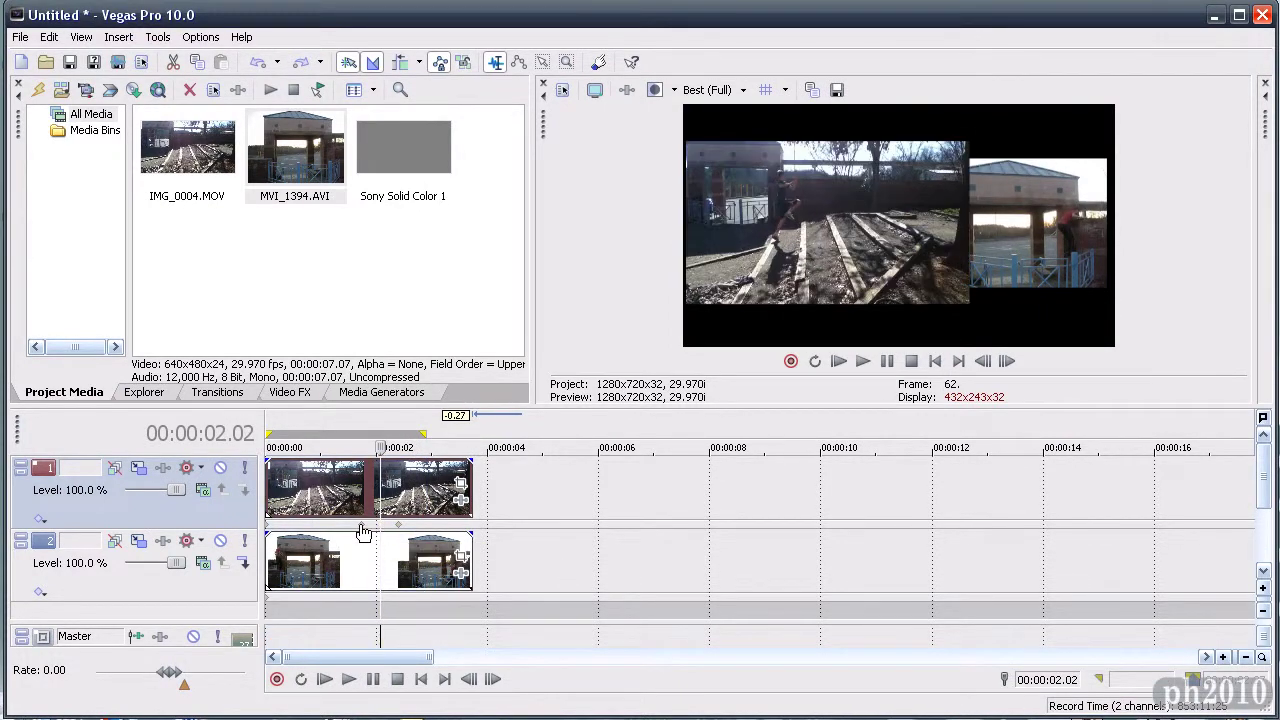
click(326, 679)
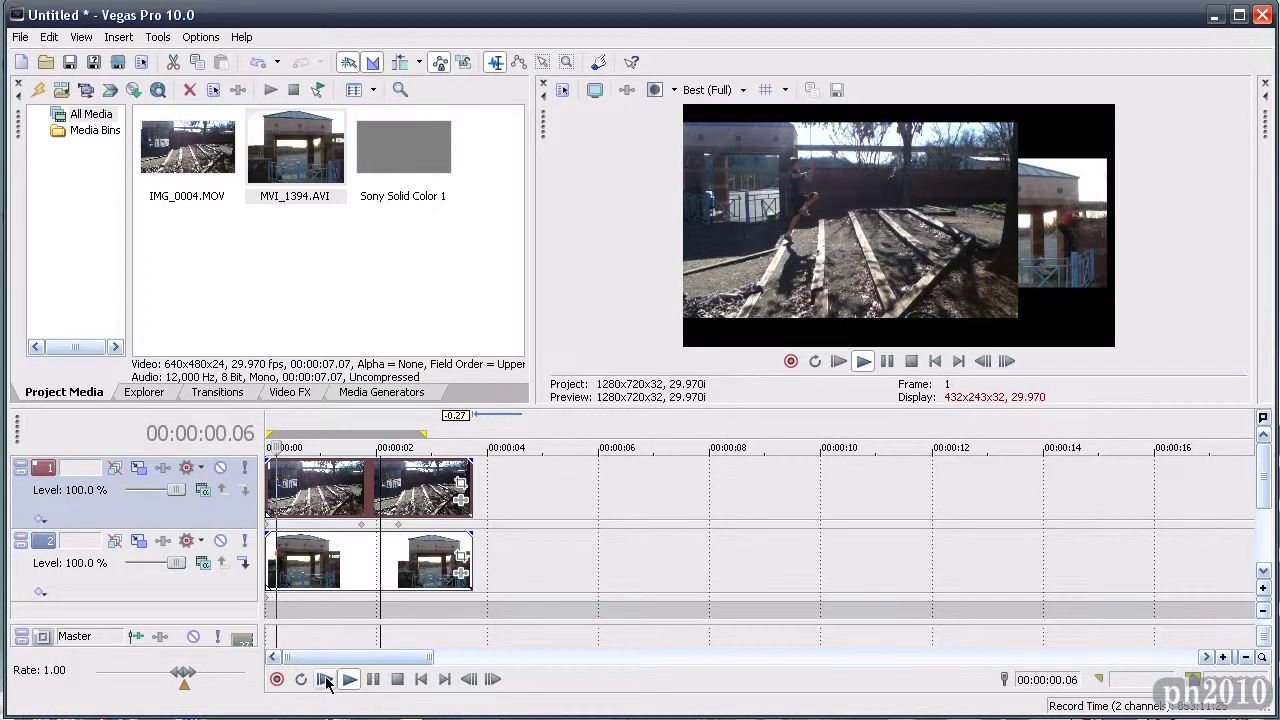